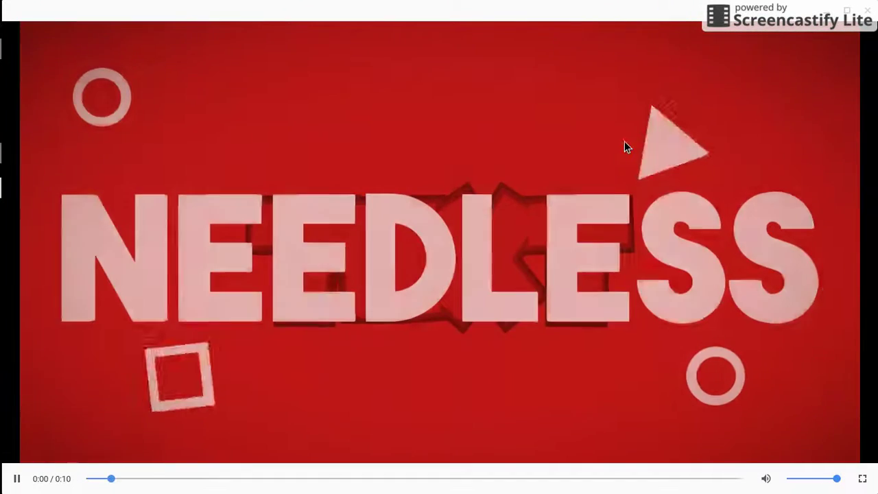
Pause the red NEEDLESS intro clip at 0:10 and close the player window
click(622, 142)
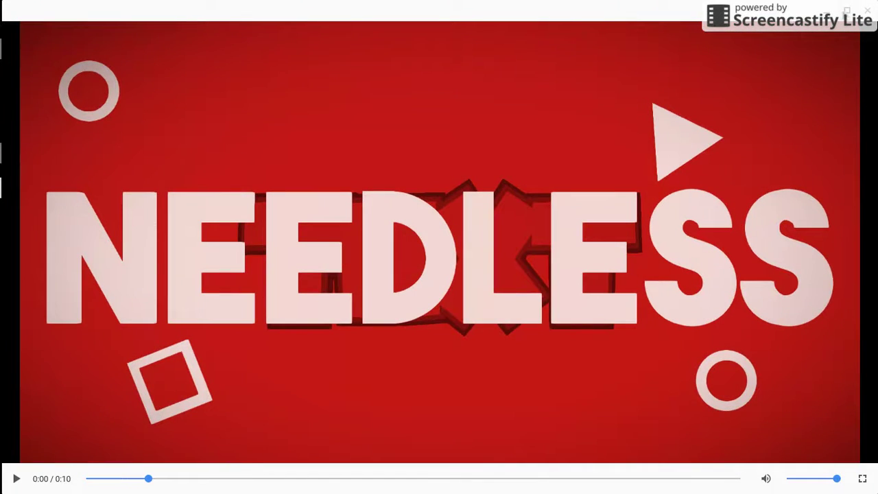
click(867, 10)
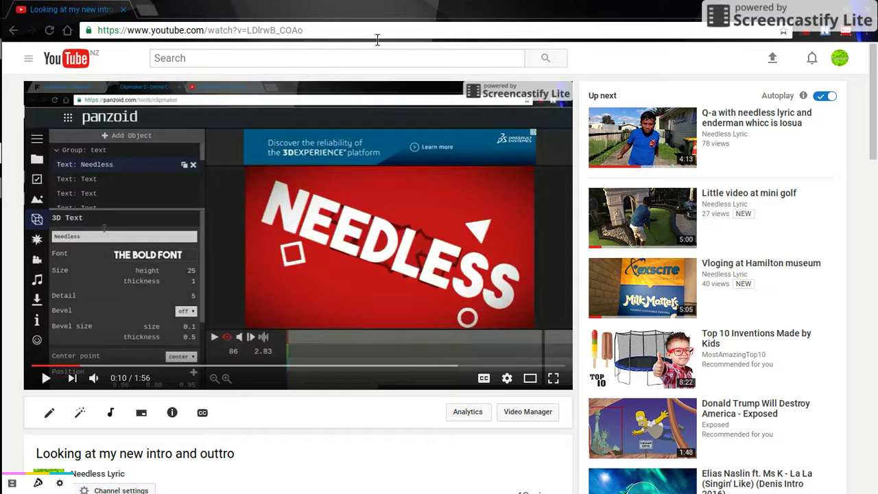
Select the YouTube watch page's URL in the address bar and delete it
click(376, 39)
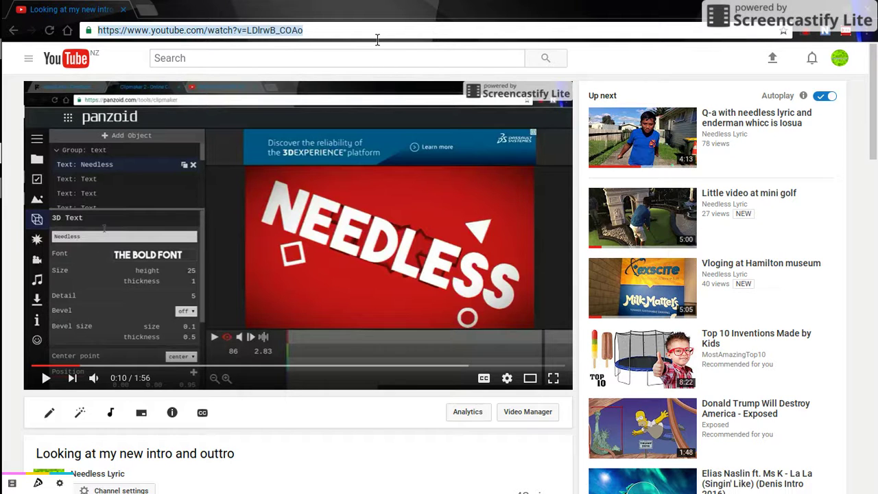
key(BackSpace)
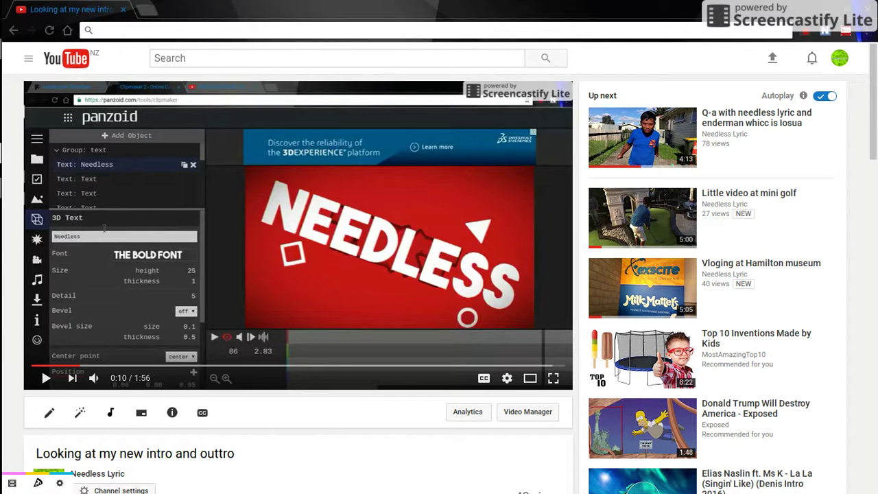
Search Google for 'panzoid' and open the Panzoid website from the results
text(panzoid)
key(Return)
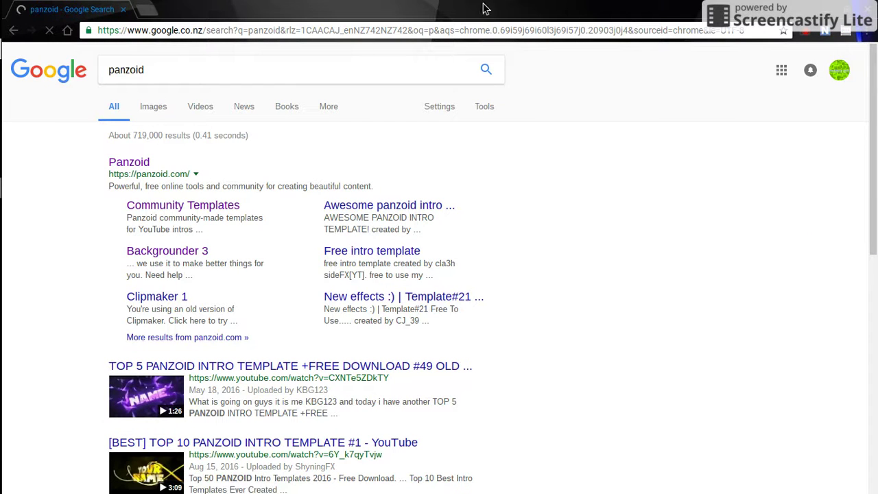
click(152, 165)
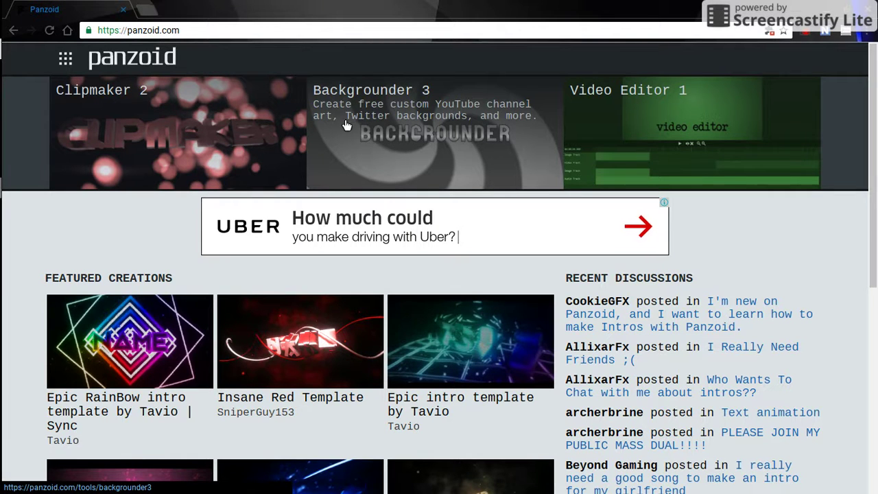
Open Backgrounder 3 and load the green grid template reading 'panzoid'
click(434, 135)
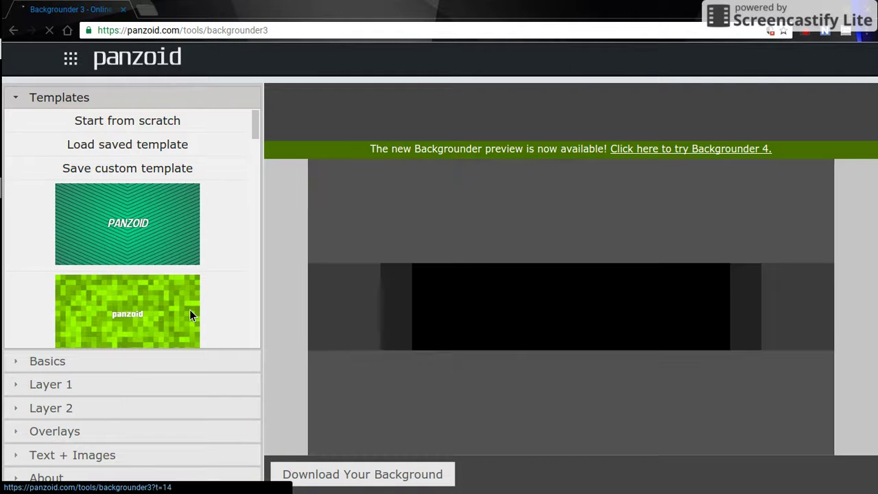
click(191, 312)
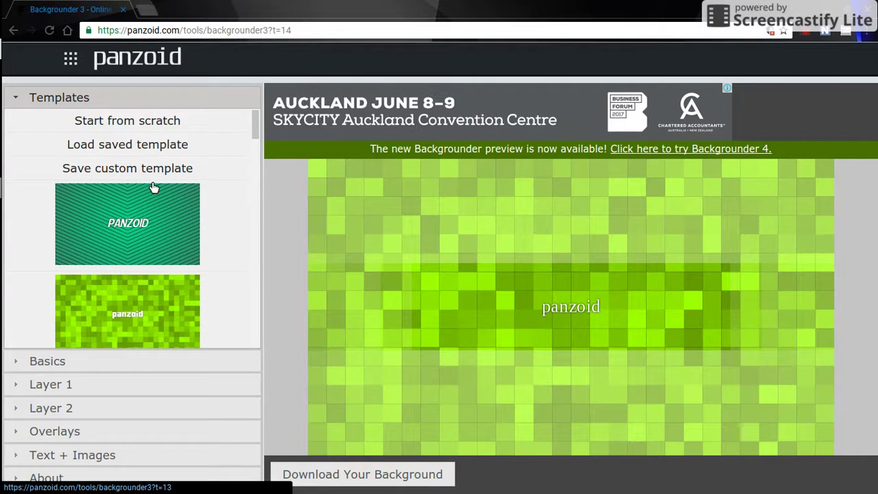
drag(259, 117, 254, 207)
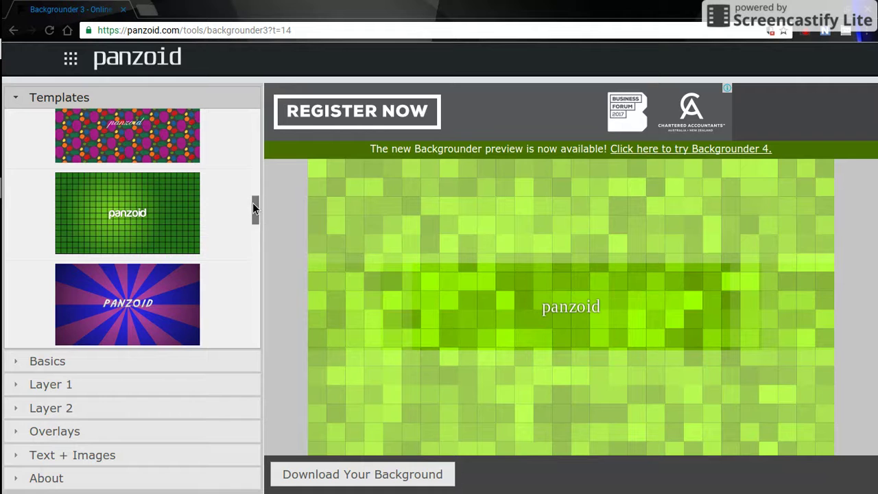
click(194, 204)
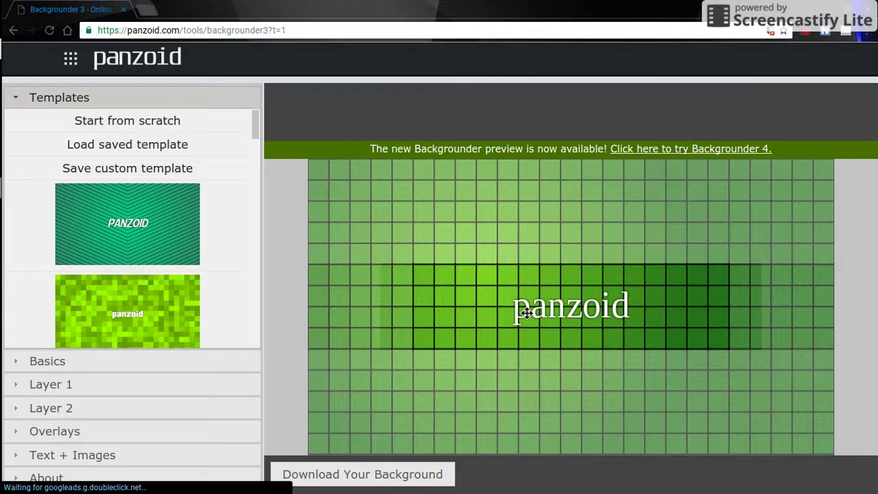
mouse_move(4, 360)
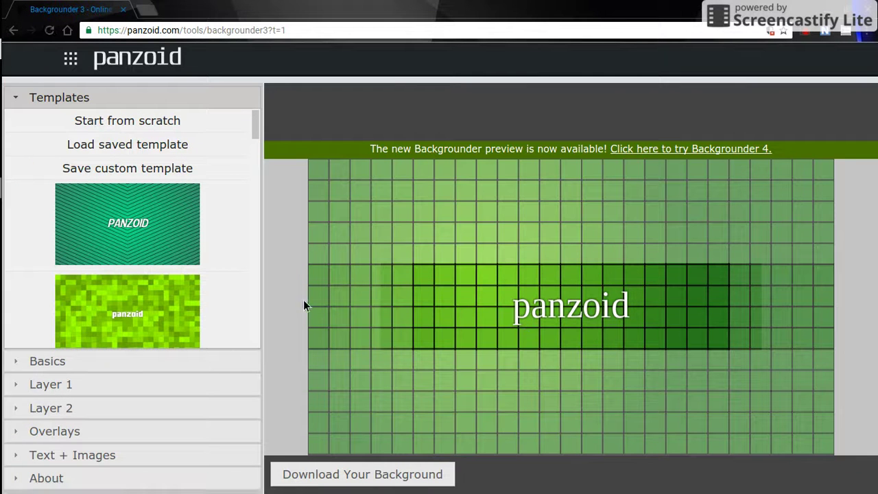
click(196, 360)
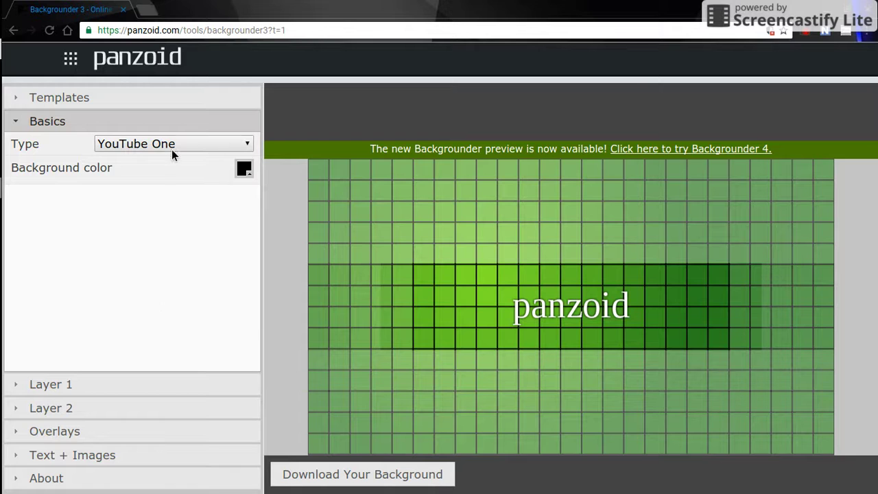
Expand the Layer 1, Layer 2, overlay and Text + Images sections
click(111, 386)
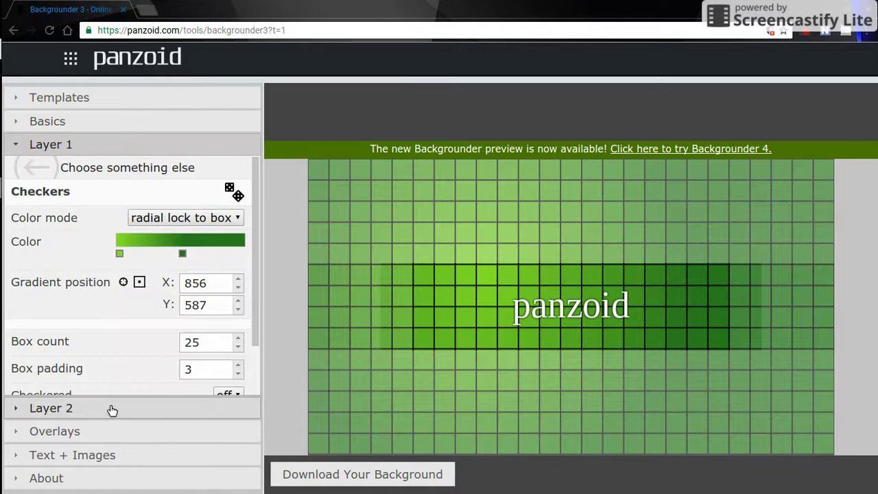
click(110, 410)
click(117, 431)
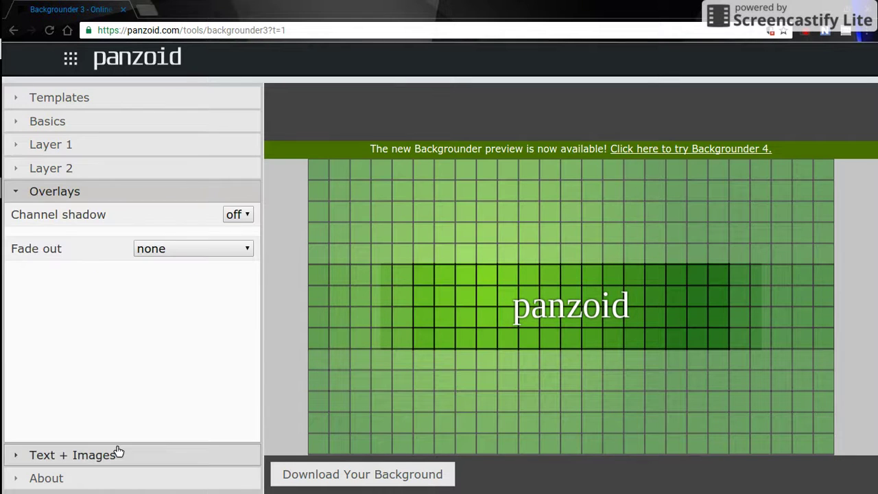
click(114, 453)
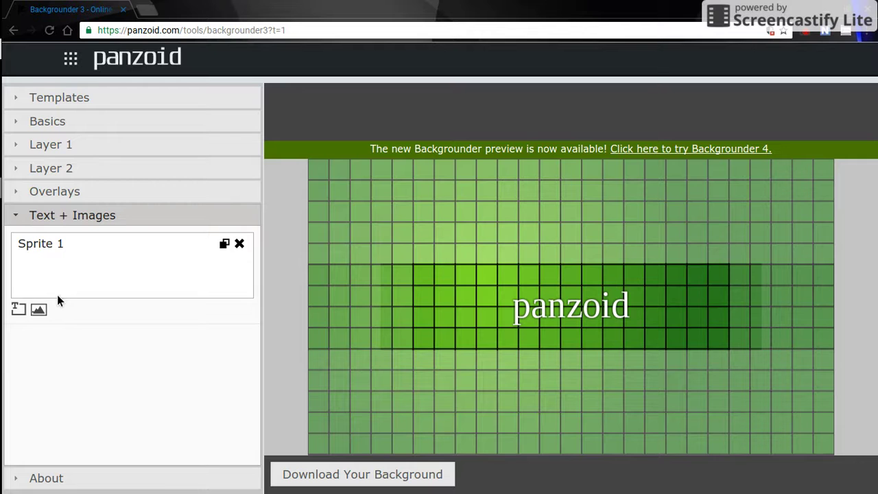
Add a text sprite, delete the original Sprite 1, then add four more text sprites
click(20, 312)
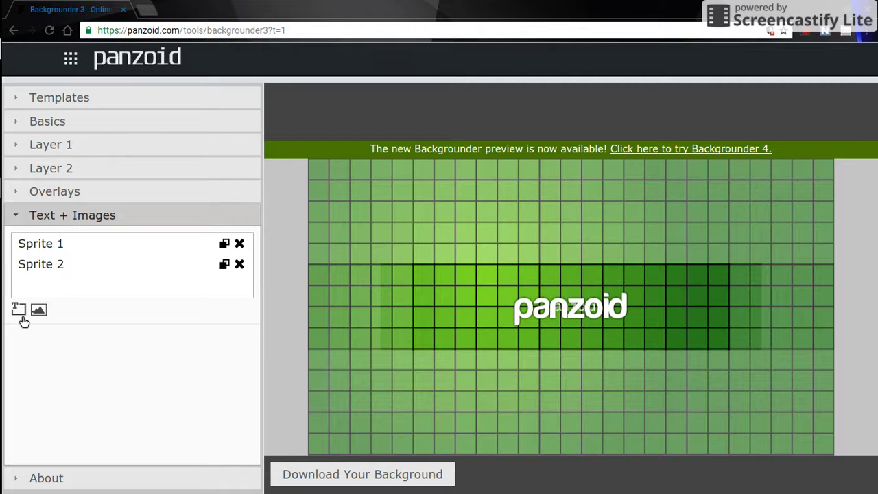
click(243, 245)
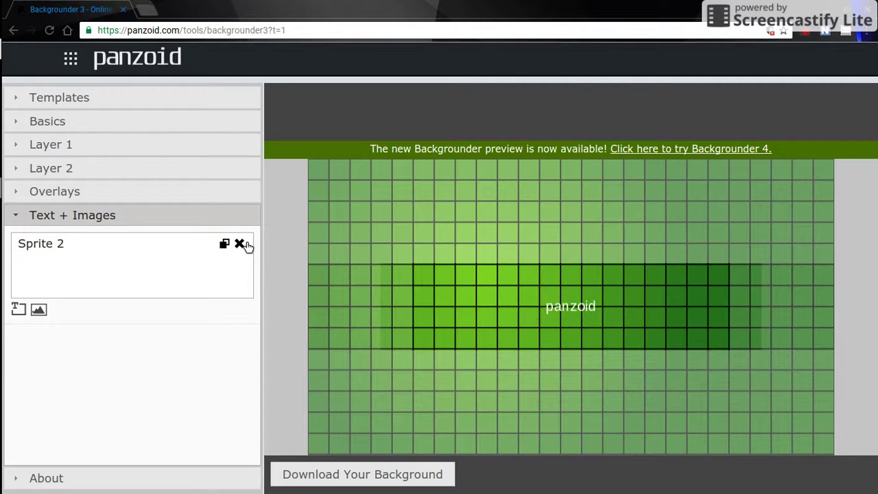
click(20, 314)
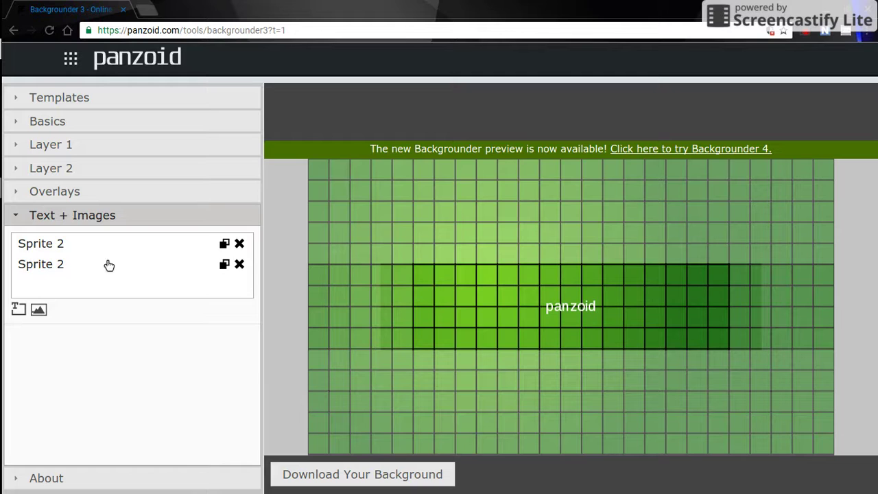
click(21, 309)
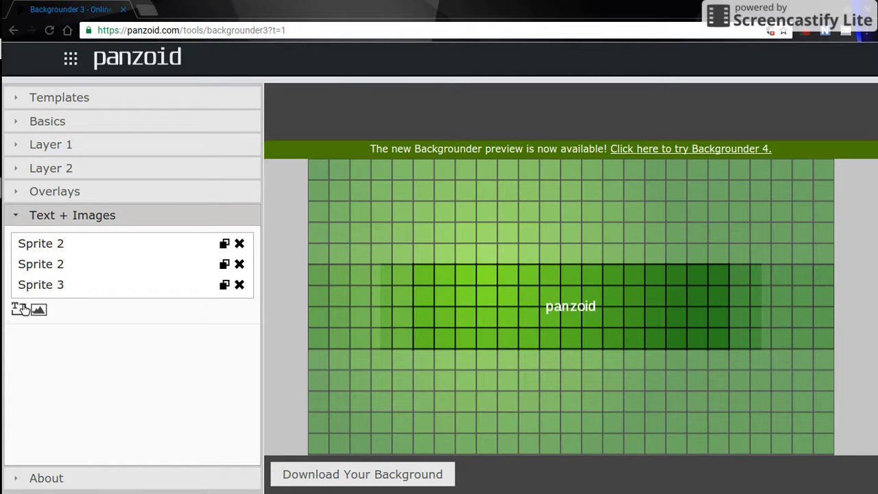
click(20, 309)
click(21, 309)
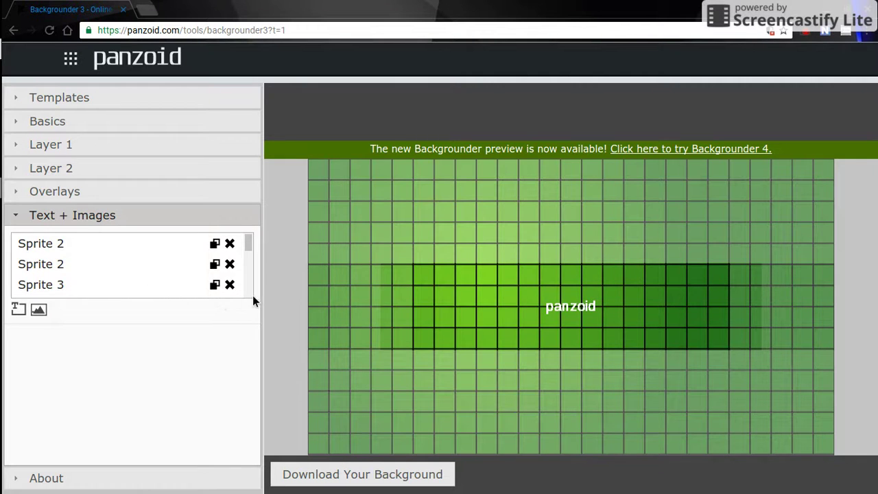
scroll(251, 294, down, 3)
Change Sprite 5's text to 'Needless Lyr' in the Verdana font
click(146, 280)
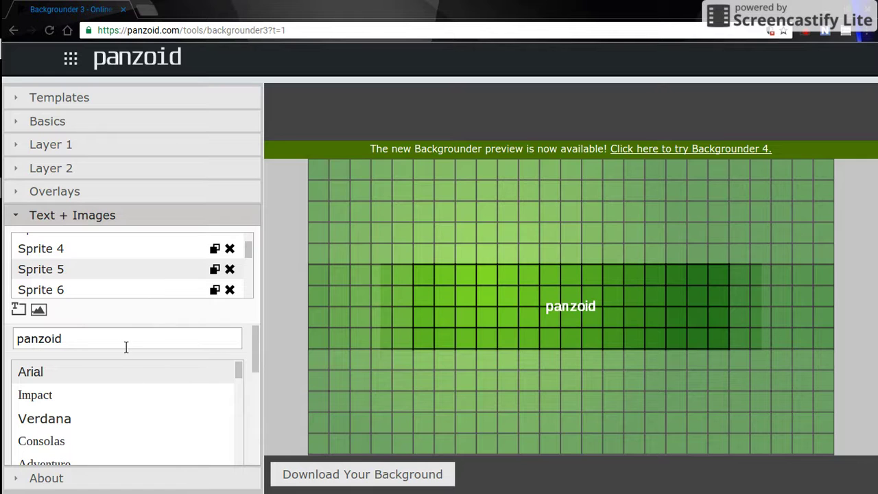
key(BackSpace)
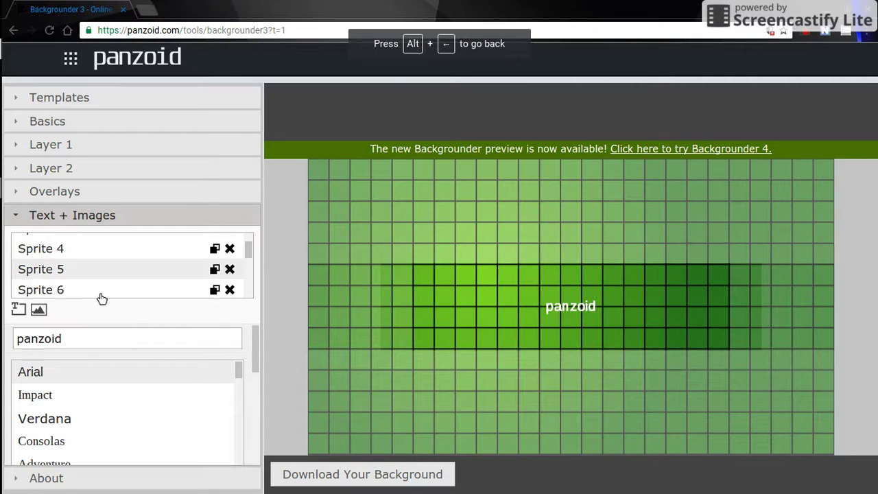
click(106, 349)
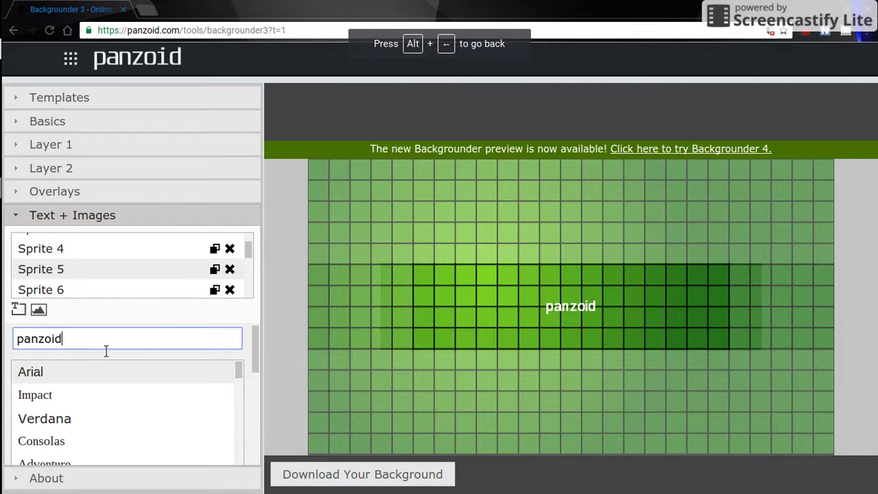
key(BackSpace)
key(BackSpace)
key(BackSpace)
key(BackSpace)
key(BackSpace)
key(BackSpace)
key(BackSpace)
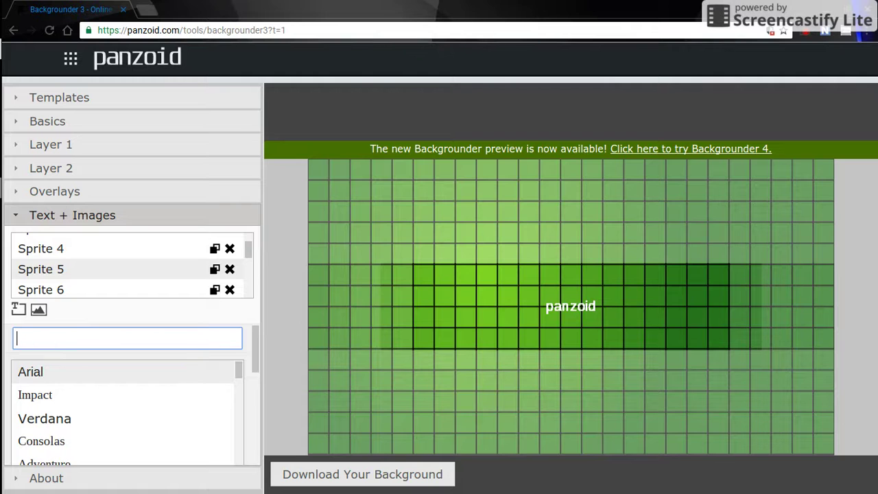
text(Needless Lyric)
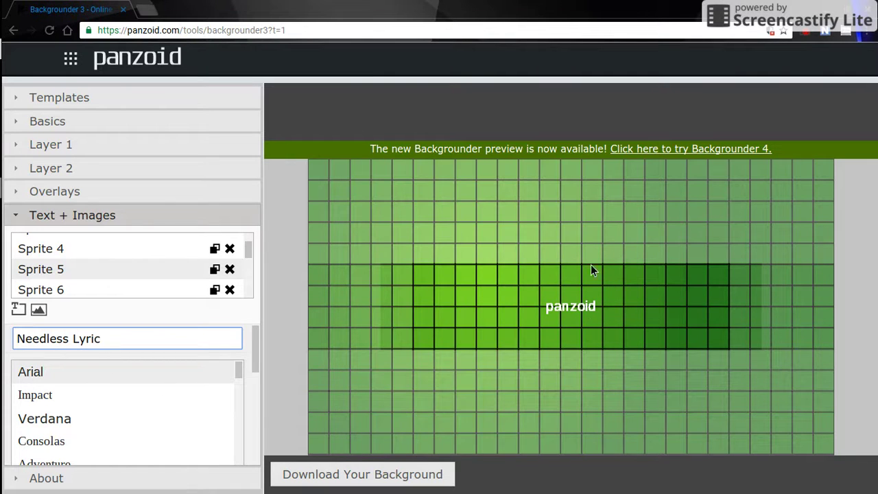
click(122, 415)
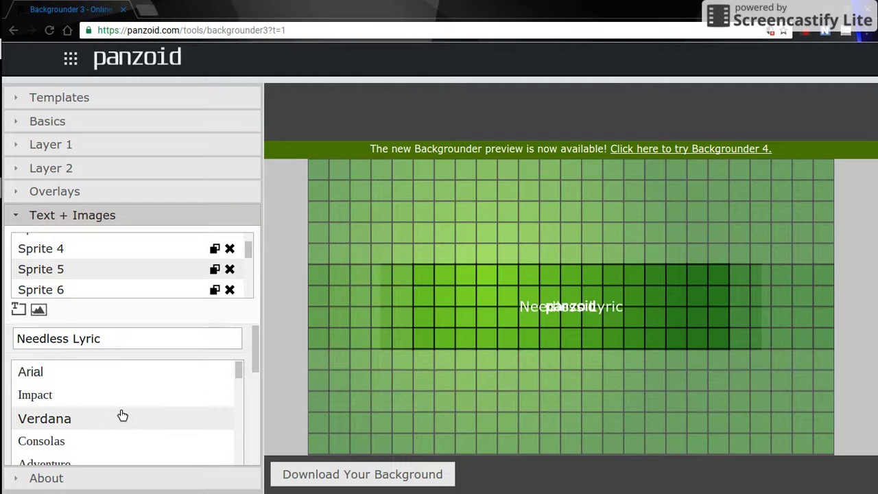
Delete the extra text sprites from Sprite 6 onward, plus Sprite 4
click(239, 296)
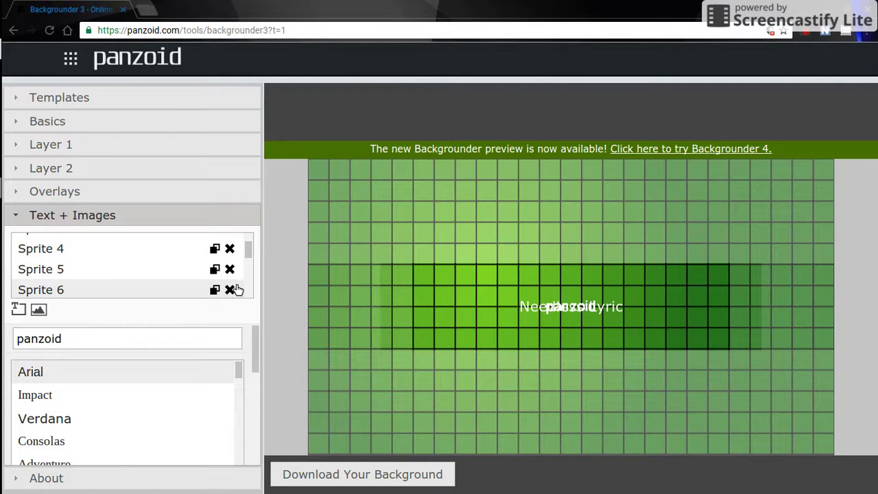
click(230, 289)
click(230, 290)
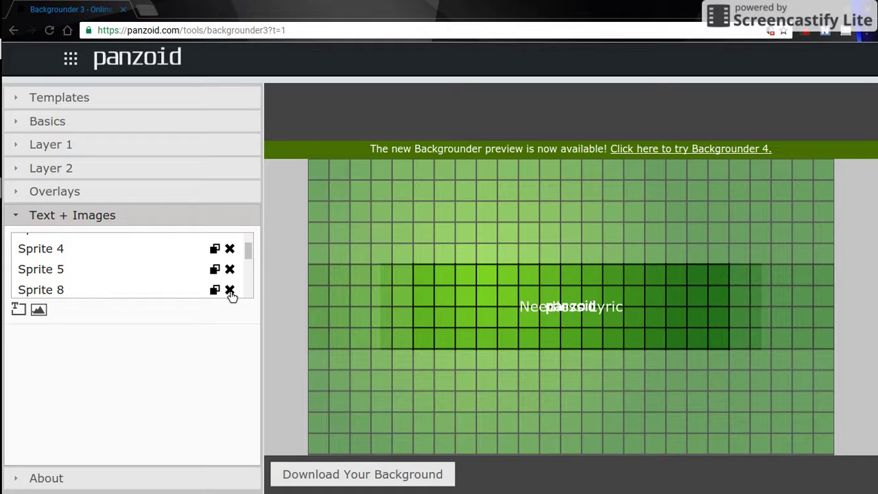
click(230, 290)
click(229, 290)
click(230, 290)
click(229, 290)
click(229, 290)
click(230, 290)
click(229, 290)
click(230, 289)
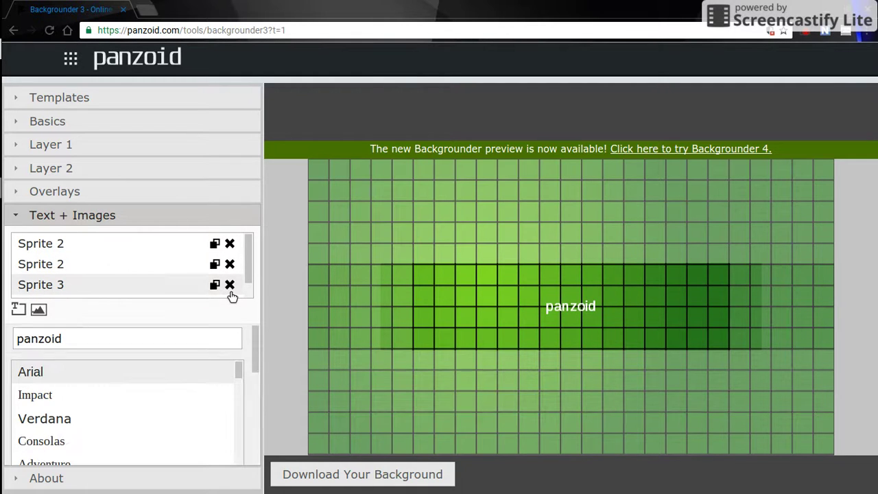
Remove the remaining Sprite 2 and Sprite 4, then edit Sprite 3's text field
click(236, 244)
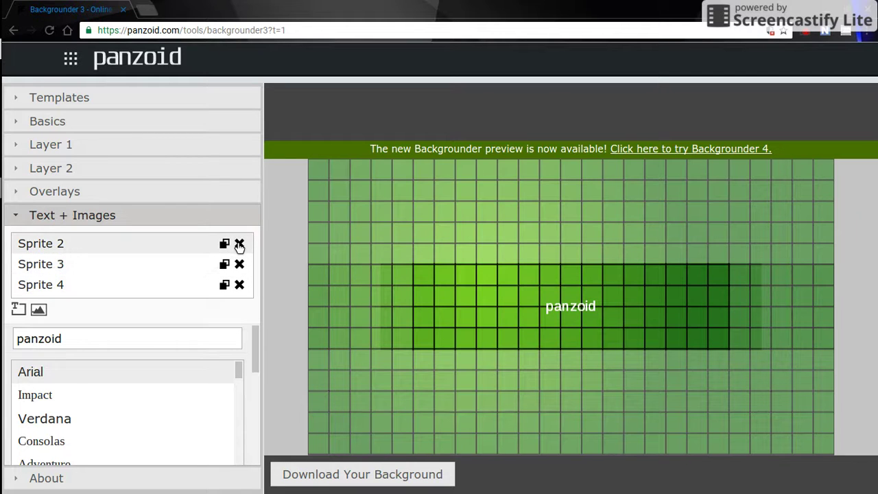
click(239, 244)
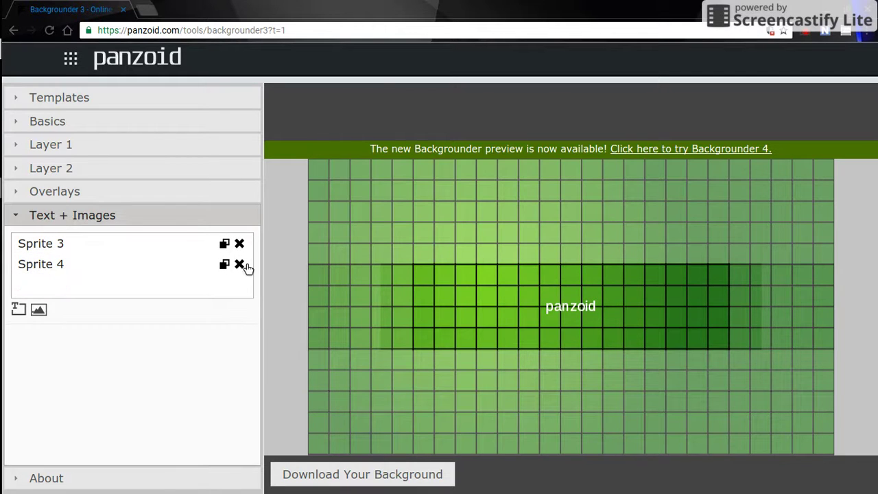
click(241, 264)
click(191, 257)
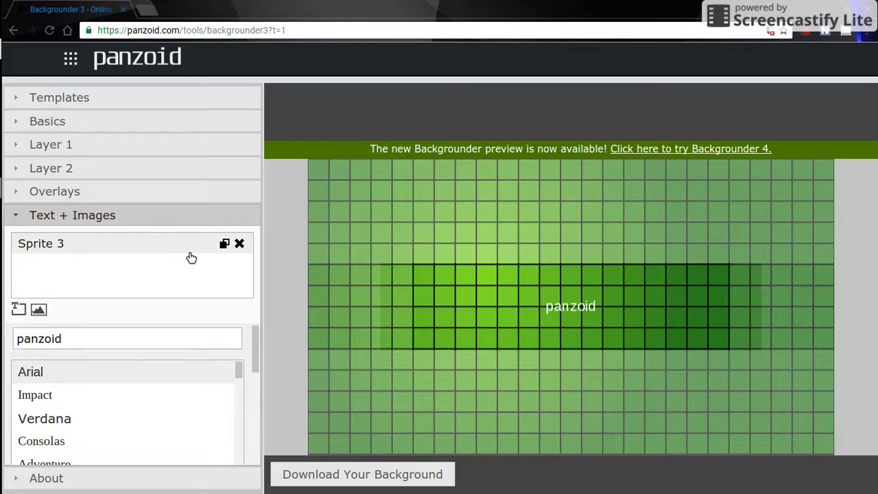
click(137, 348)
Retype the sprite text as 'Needless Lyric', trying Impact, Verdana, Consolas and IFINKYOUFREEKY fonts
key(BackSpace)
key(BackSpace)
key(BackSpace)
key(BackSpace)
key(BackSpace)
key(BackSpace)
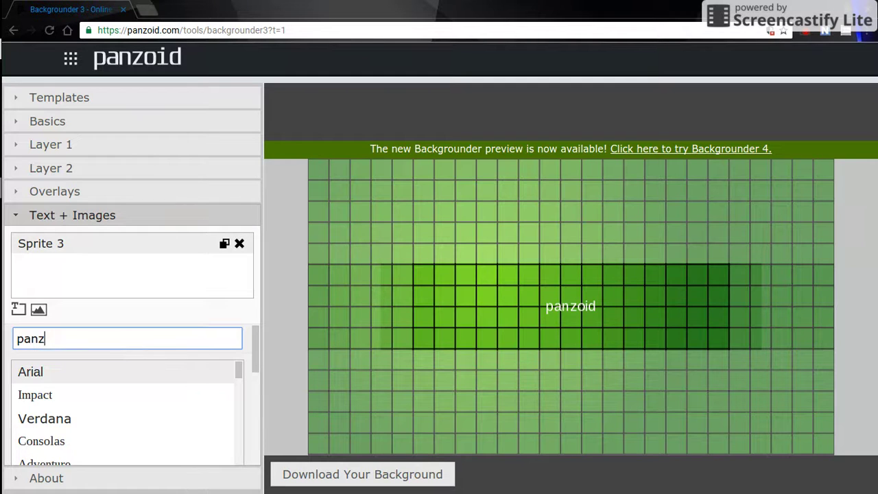
text(Needless Lyric)
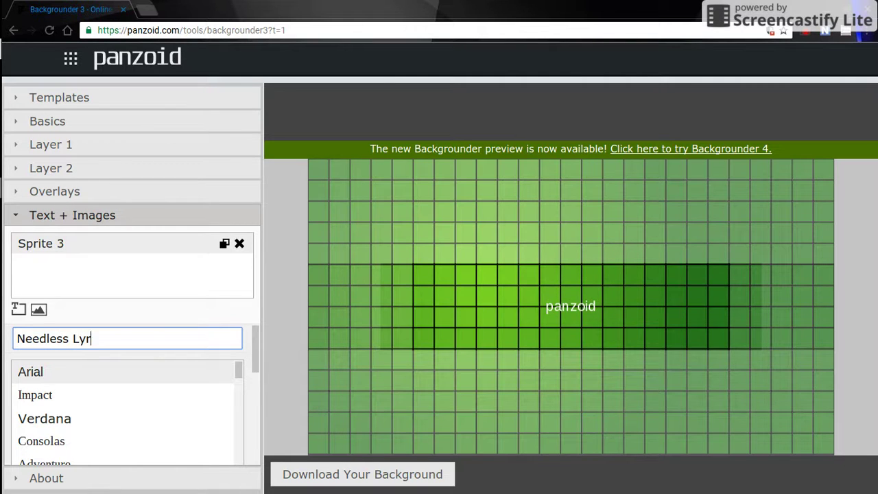
click(110, 396)
click(112, 419)
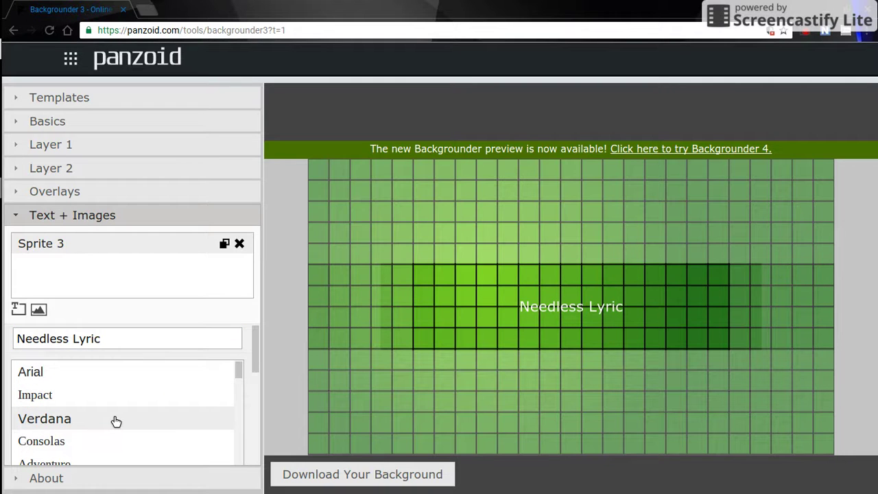
click(117, 436)
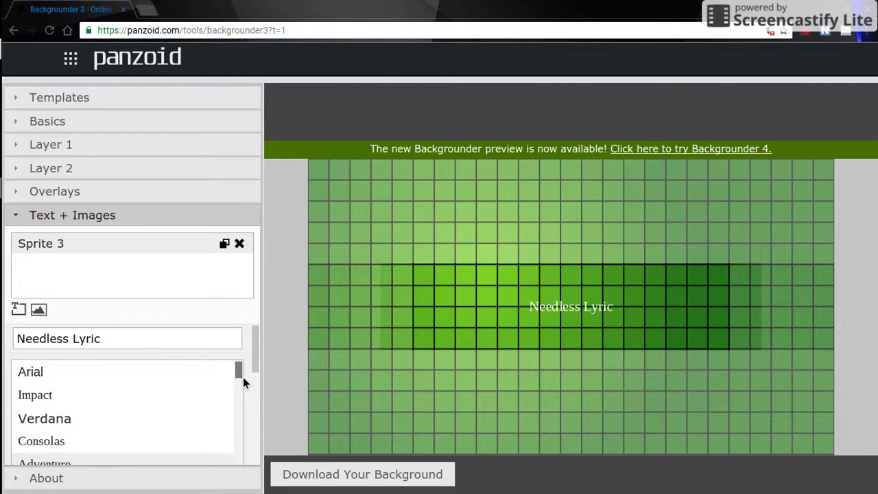
drag(242, 376, 245, 419)
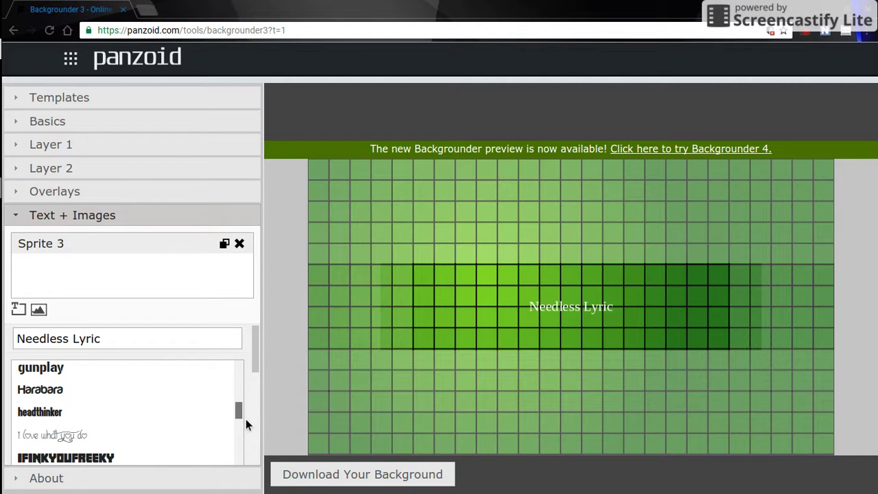
click(146, 460)
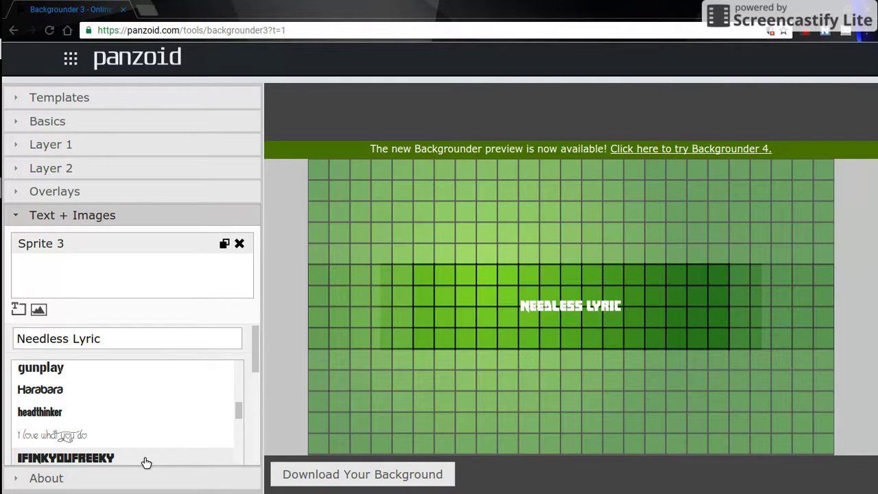
Apply the gunplay font and render the background, downloading 'backgrounder (1).png'
click(99, 377)
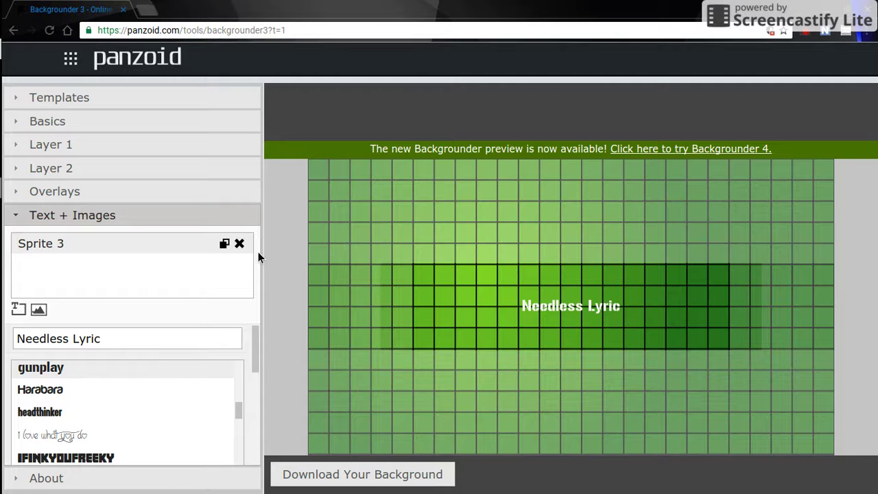
click(371, 475)
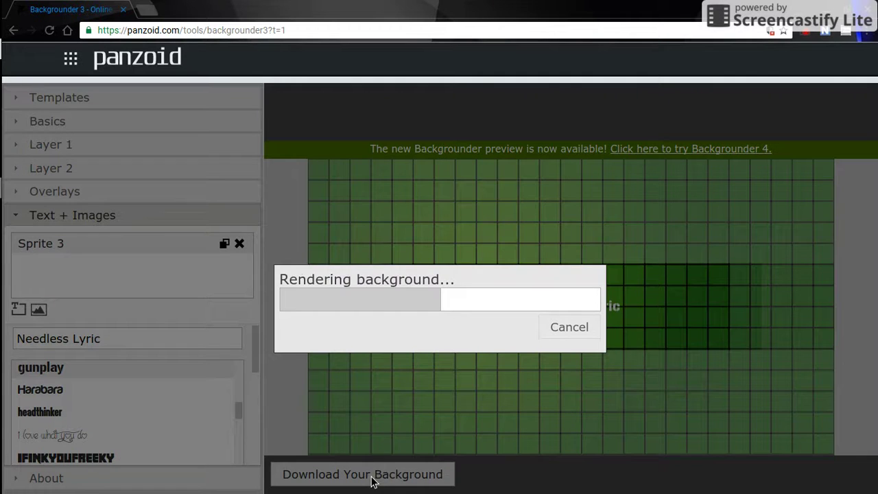
click(564, 326)
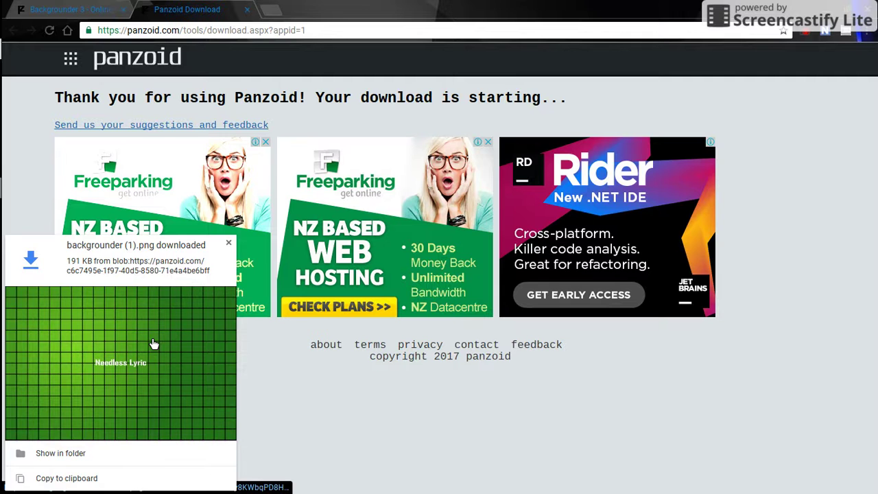
Preview the downloaded background, then close the Panzoid Download tab and Finished dialog
click(152, 336)
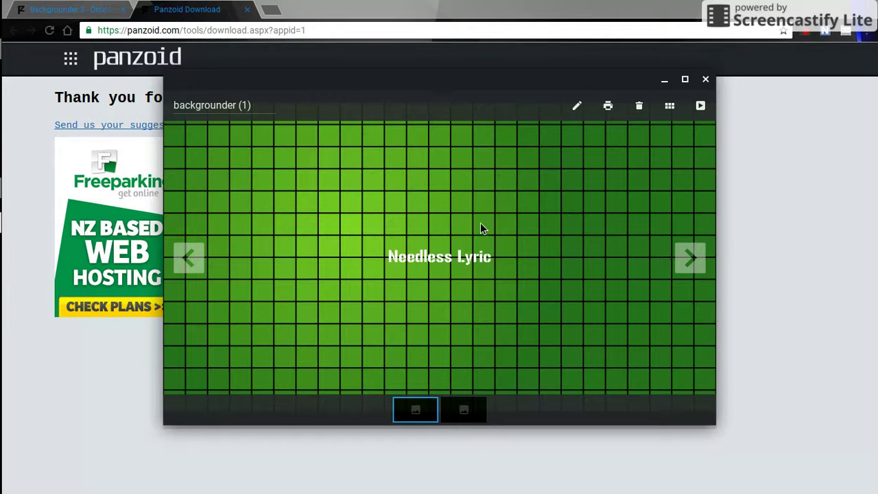
click(247, 9)
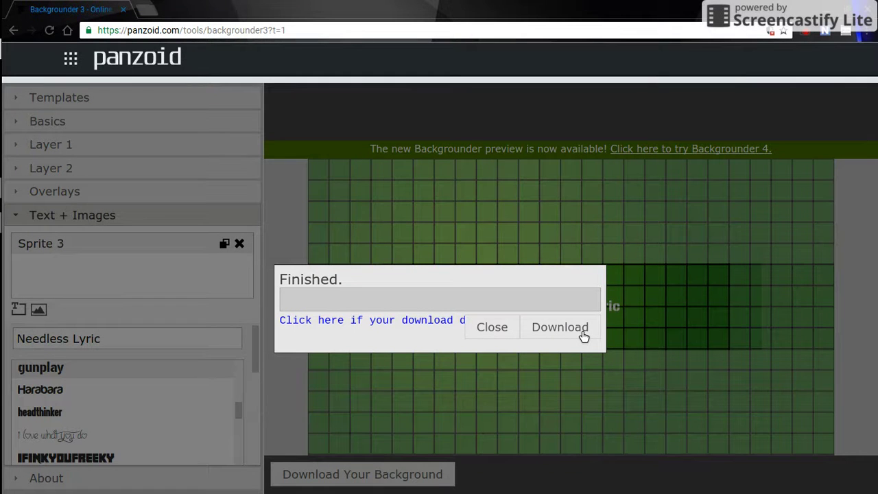
click(511, 325)
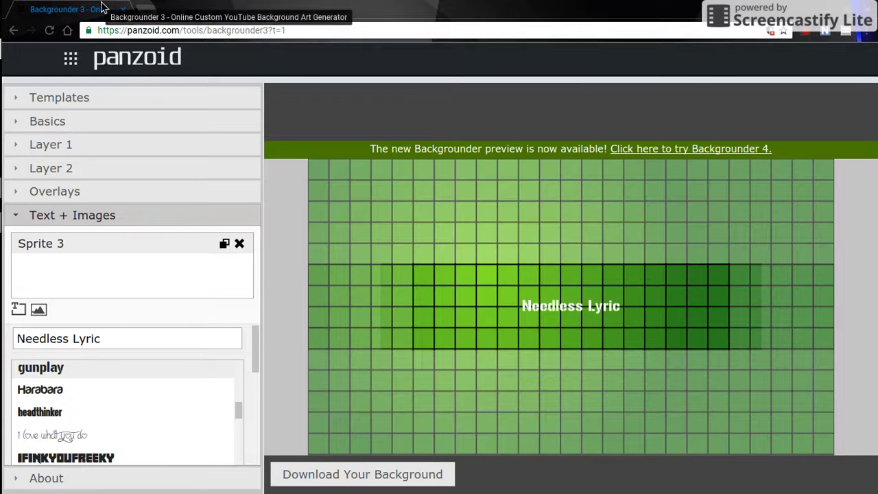
key(super)
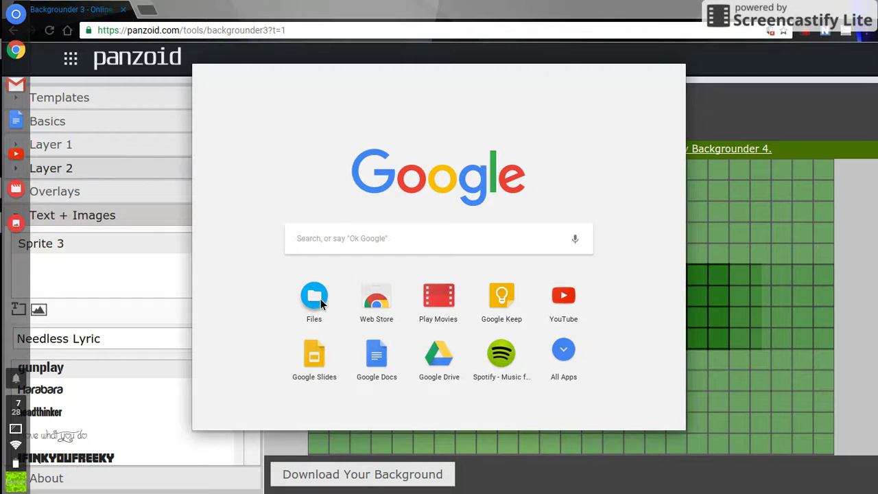
Open backgrounder (1).png in Files, compare it with the older backgrounder image, then close Files
key(super)
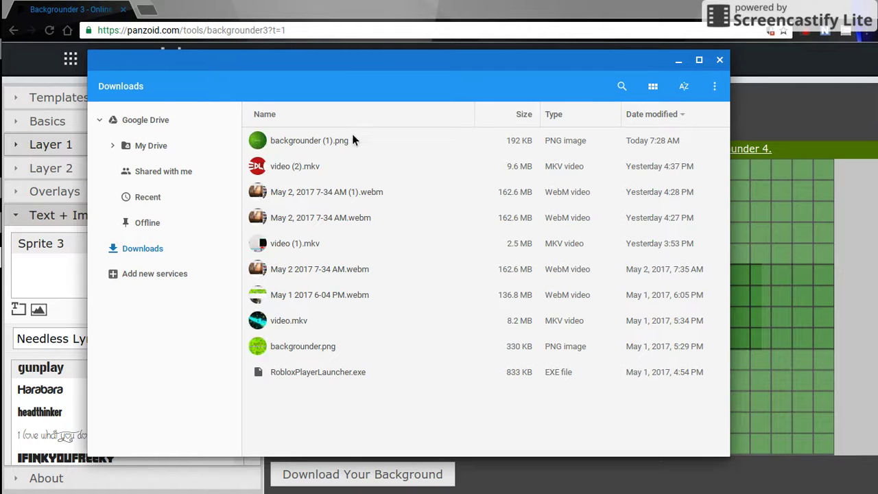
double_click(351, 139)
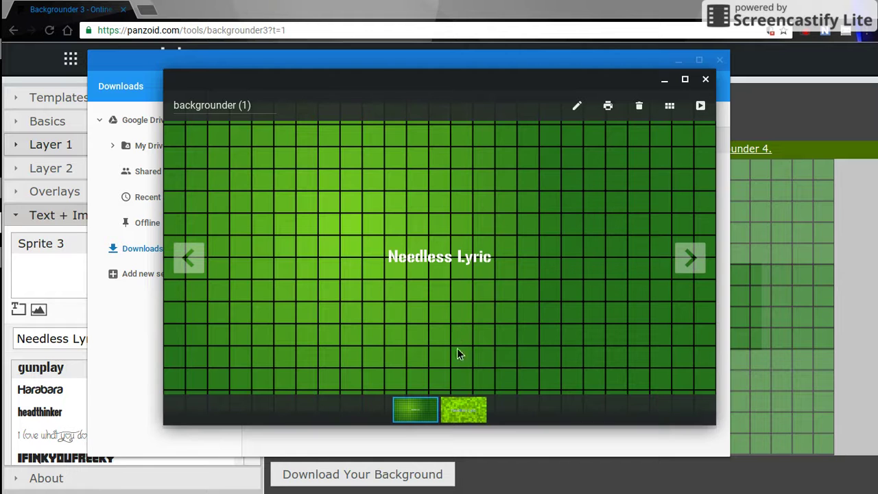
click(470, 416)
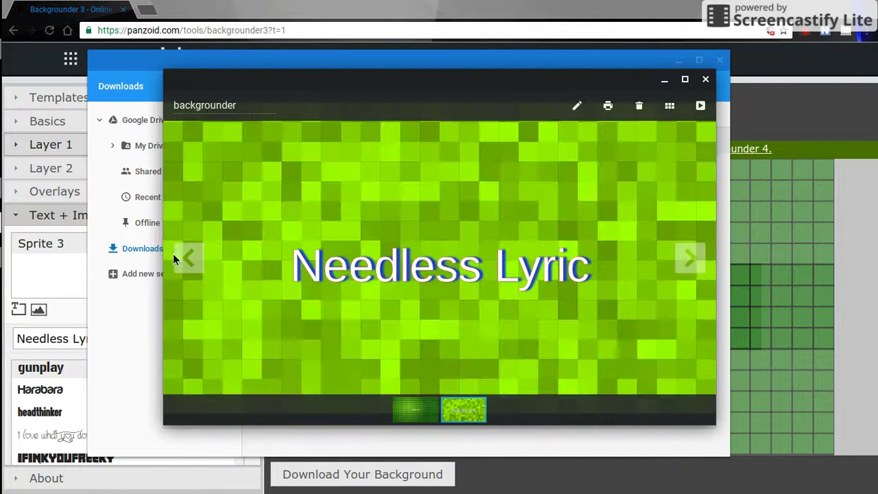
click(416, 415)
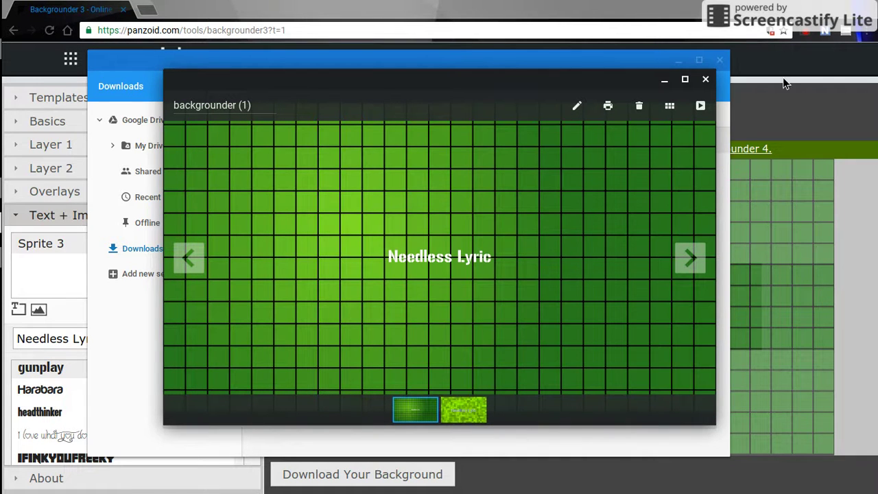
click(711, 79)
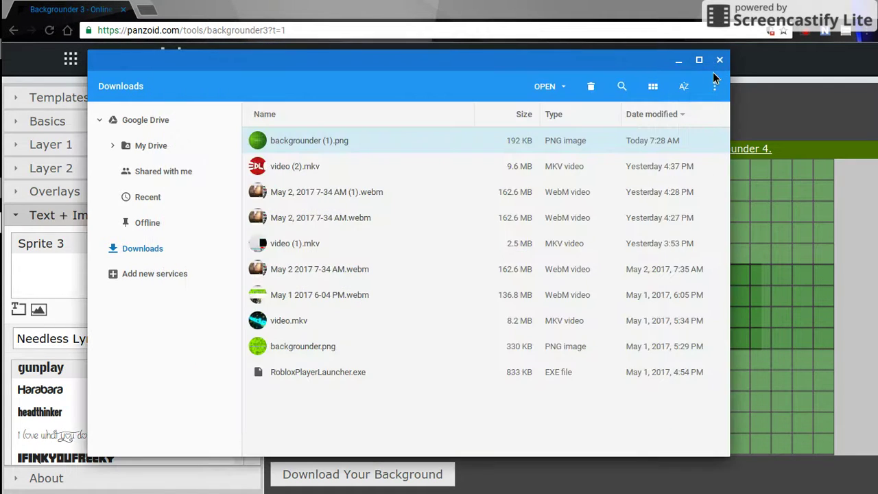
click(719, 61)
click(152, 60)
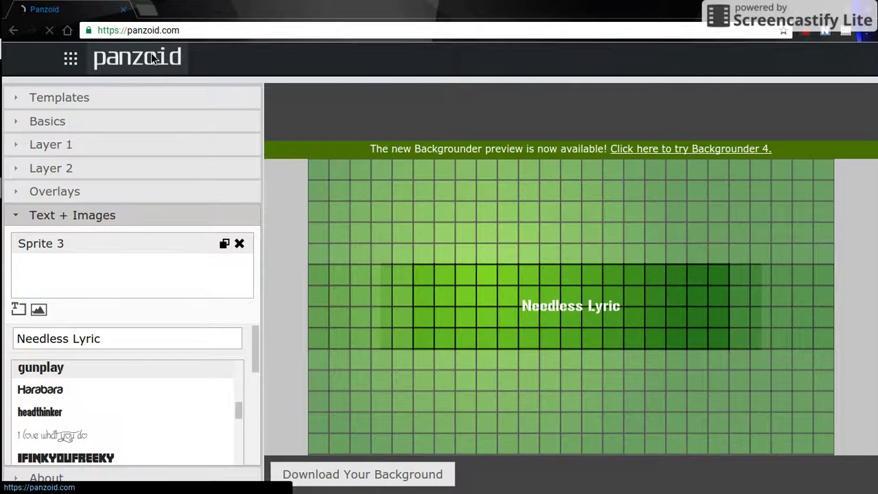
Go to youtube.com in a new tab, open the Needless Lyric channel and its banner options
click(152, 11)
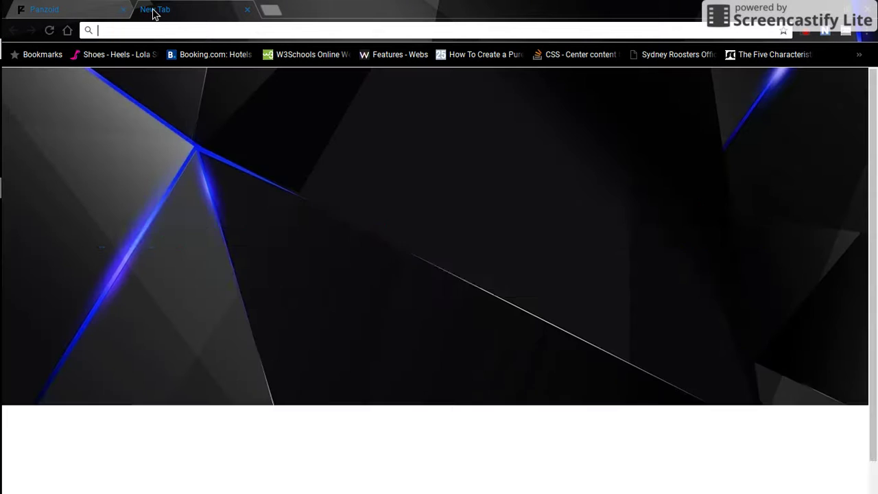
text(youtube.com)
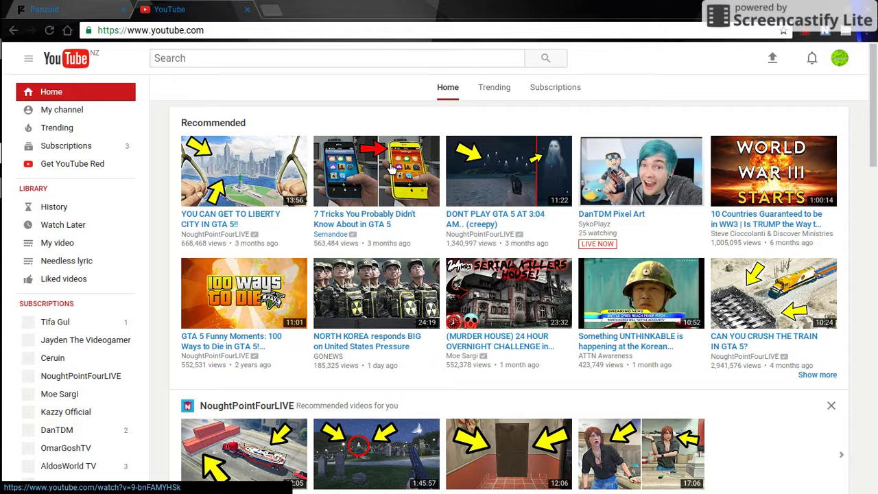
click(106, 118)
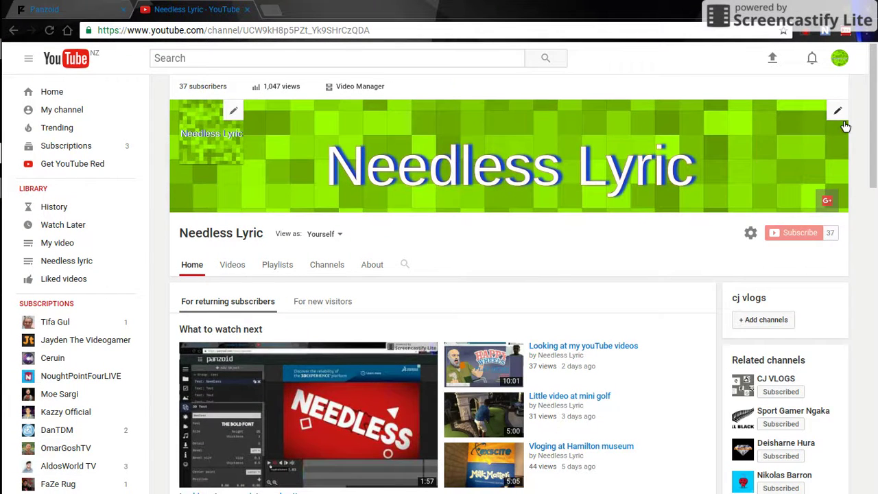
click(837, 111)
Upload backgrounder (1).png as the Needless Lyric channel banner, then close the YouTube tab
click(802, 149)
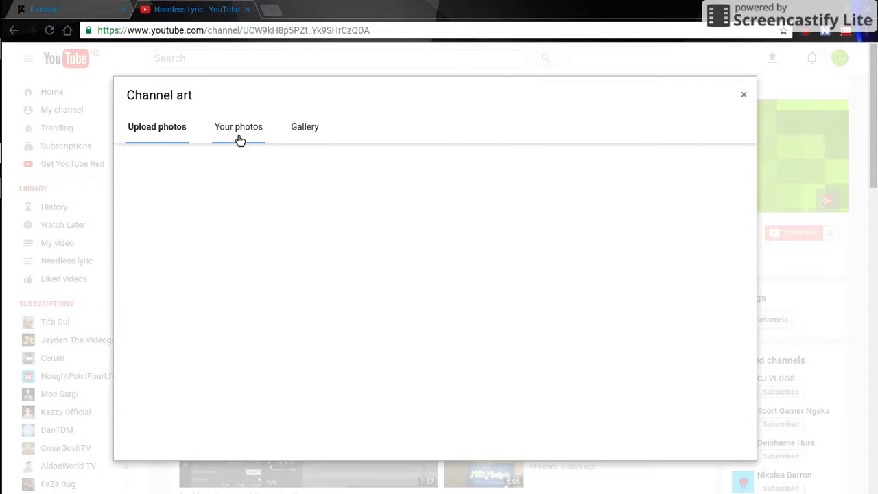
click(464, 306)
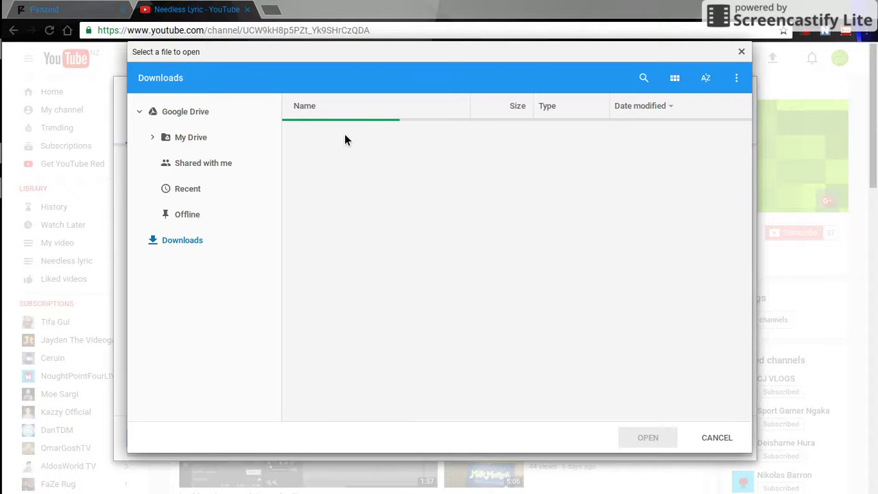
click(327, 136)
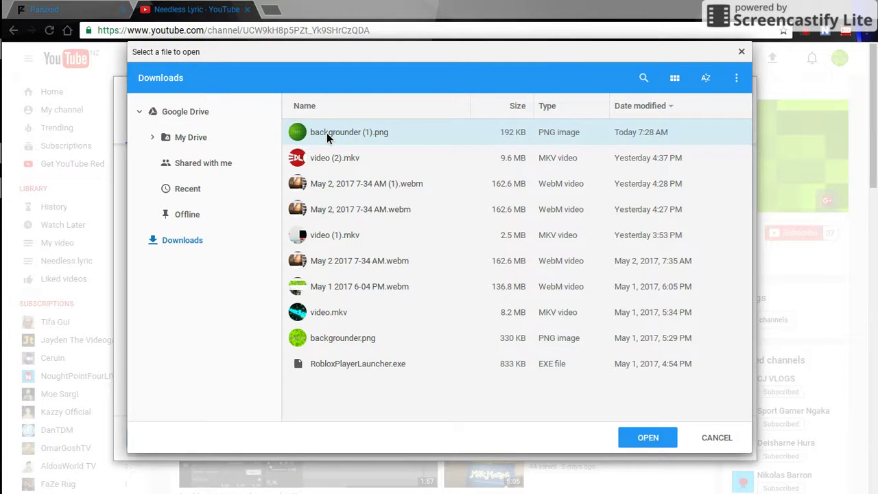
double_click(326, 132)
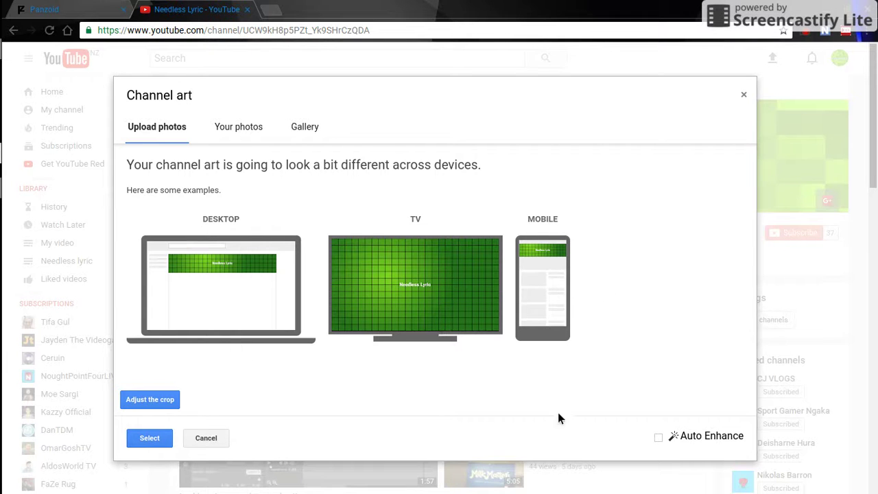
click(154, 439)
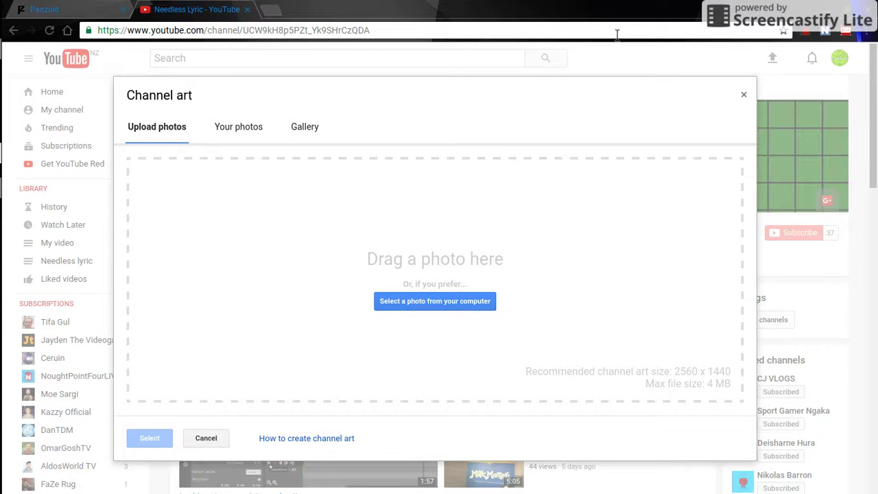
click(744, 96)
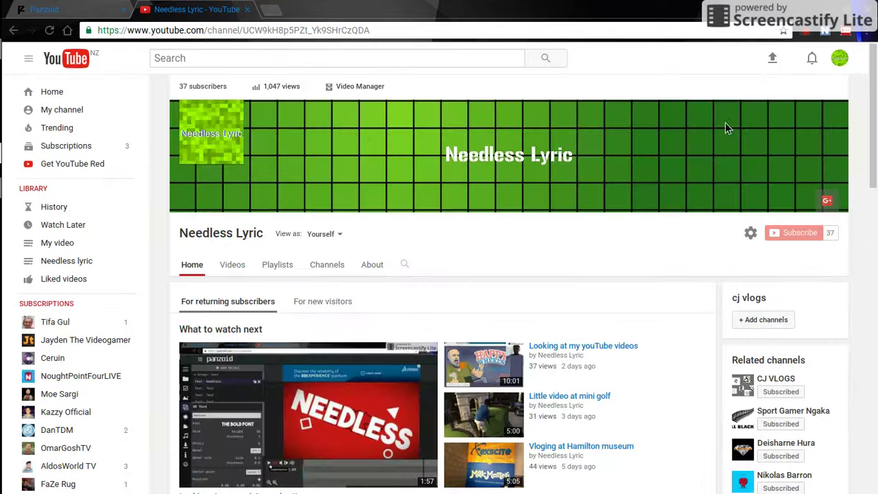
click(247, 9)
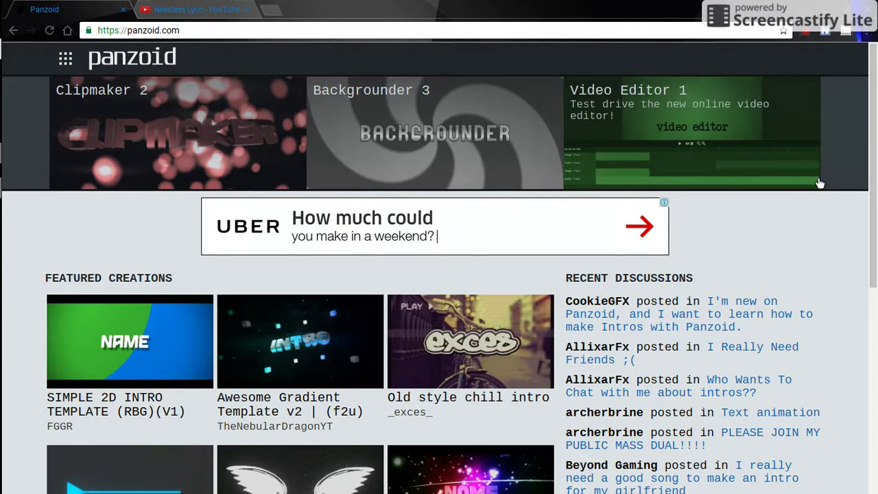
Browse Panzoid's featured creations and open nefferra's NEFF10 template page
scroll(869, 262, down, 5)
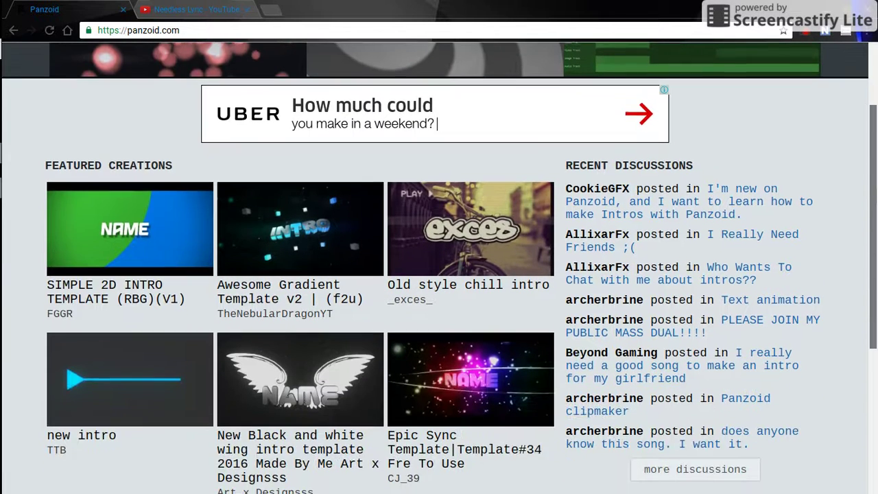
scroll(868, 268, down, 2)
scroll(862, 284, up, 2)
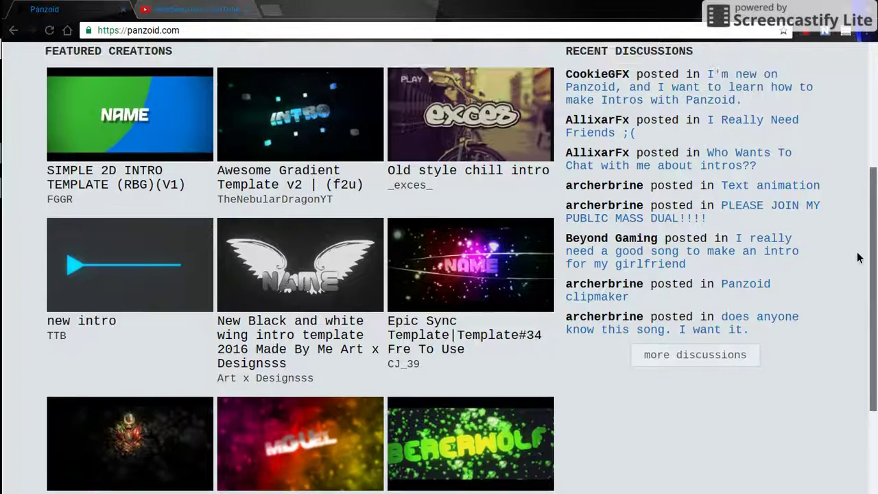
scroll(859, 257, down, 2)
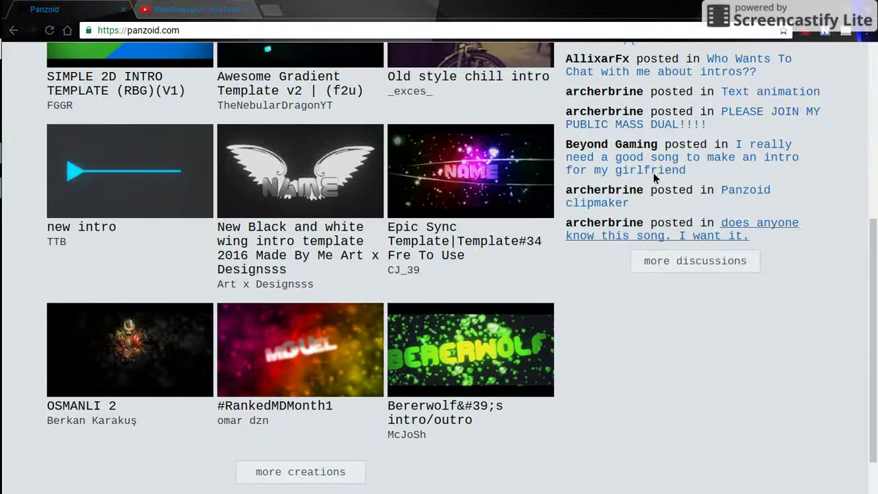
click(120, 49)
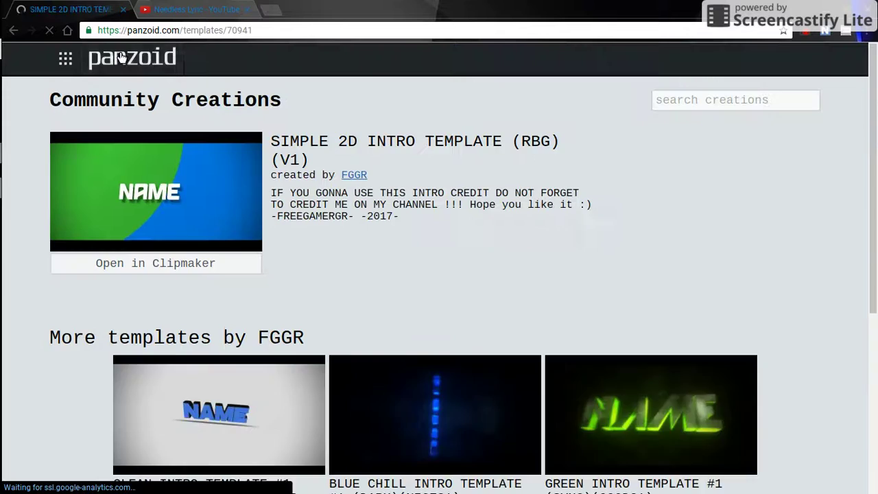
click(120, 56)
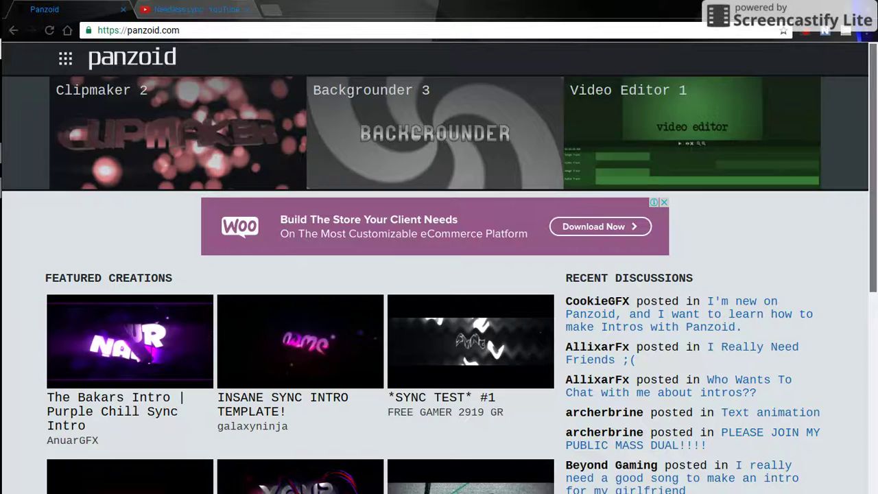
scroll(525, 378, down, 3)
scroll(341, 351, down, 2)
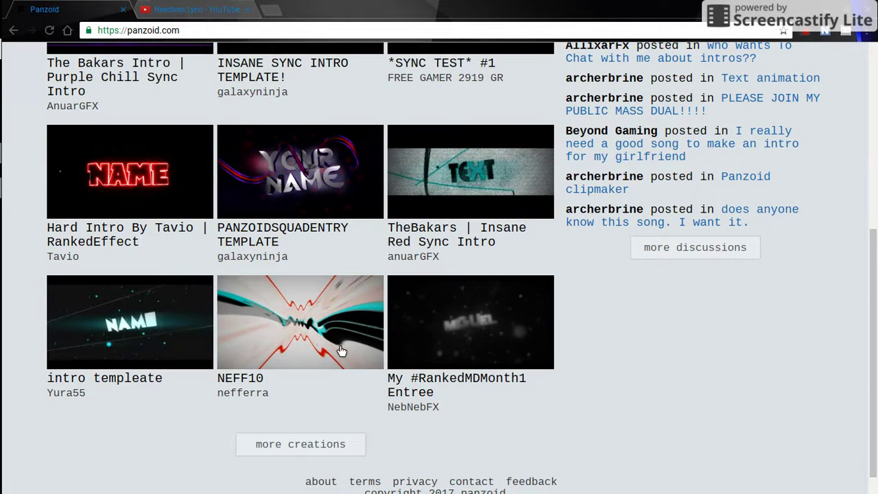
click(341, 351)
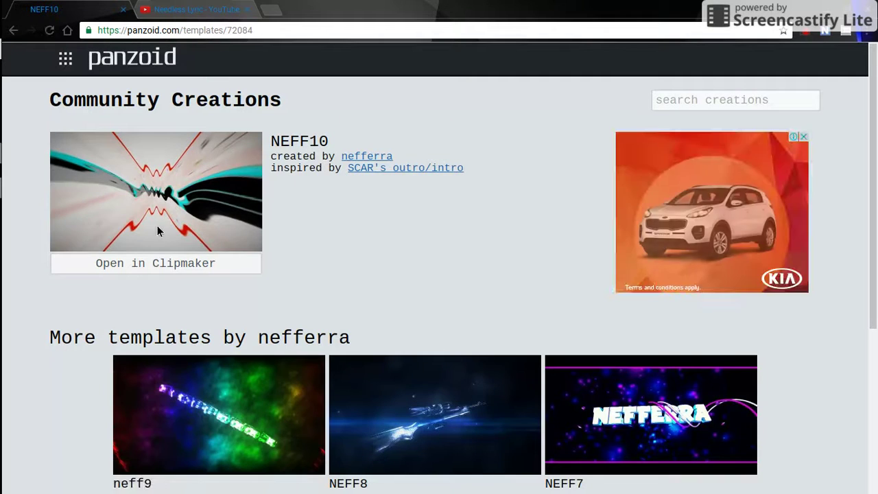
Open NEFF10 in Clipmaker, turn on the rendered preview and play the animation
click(171, 263)
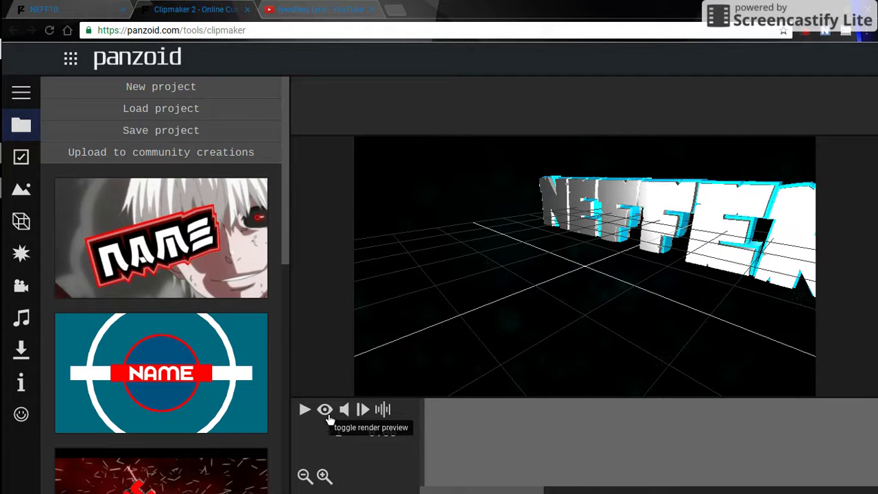
click(327, 411)
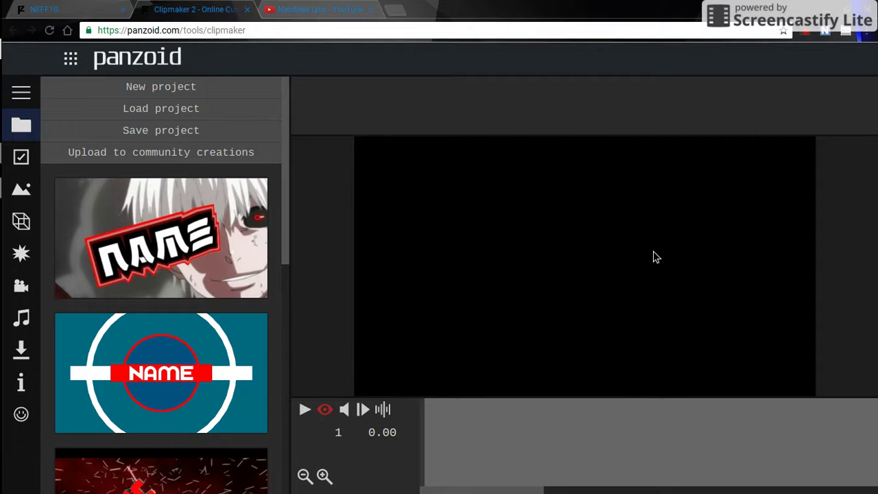
click(305, 410)
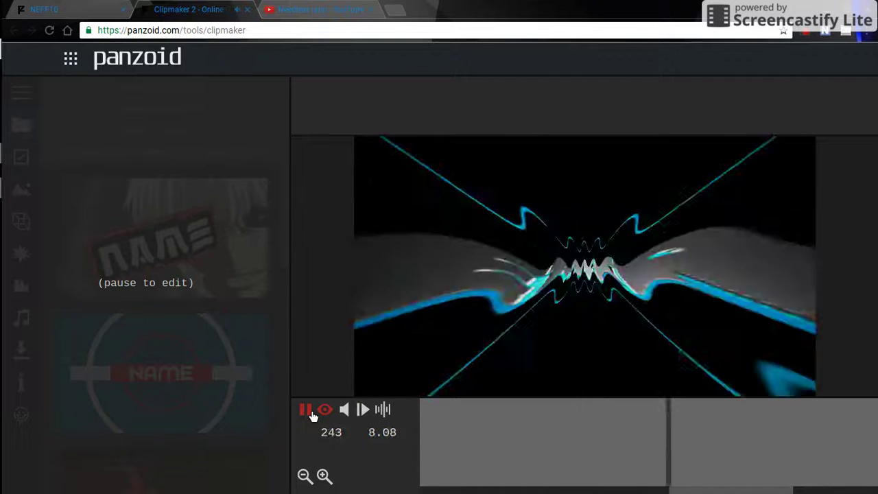
Pause playback and browse the Basic settings, Scene, Objects, Camera and Effects panels
click(310, 413)
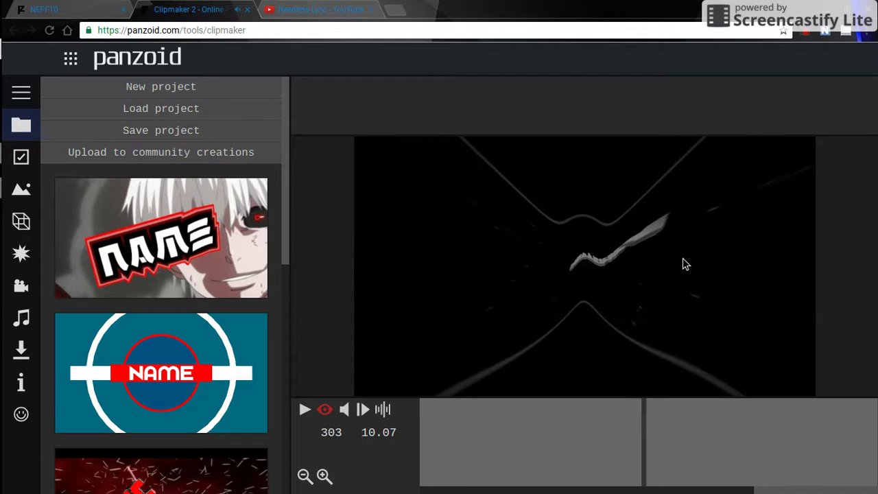
click(11, 162)
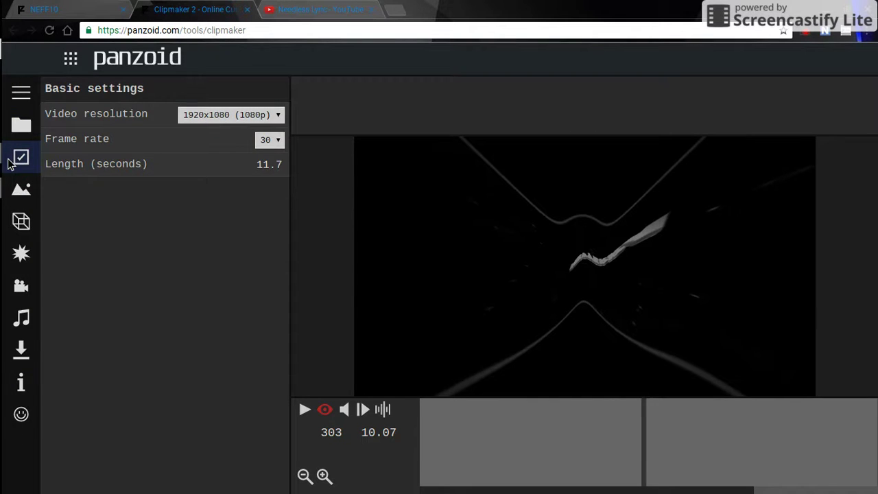
click(22, 192)
click(24, 216)
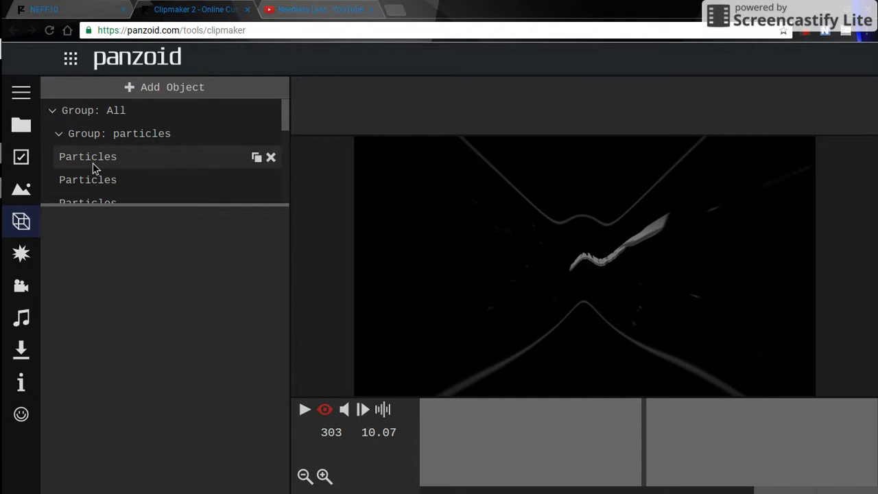
click(20, 288)
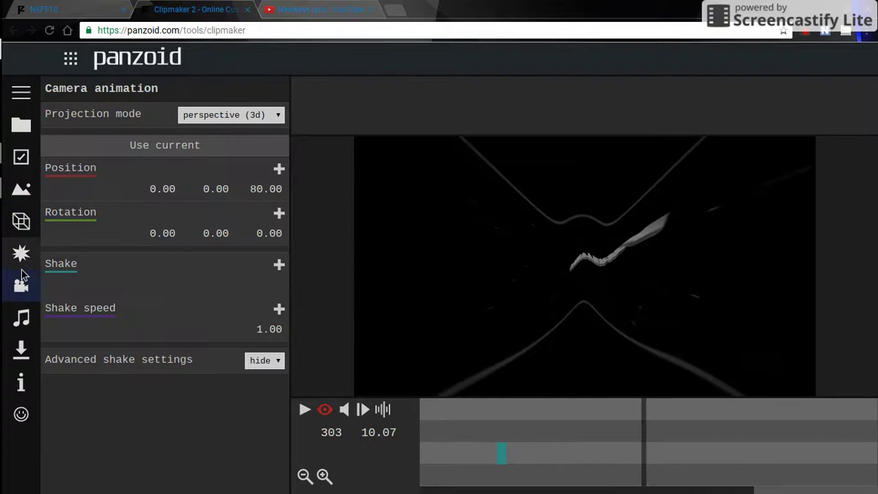
click(27, 248)
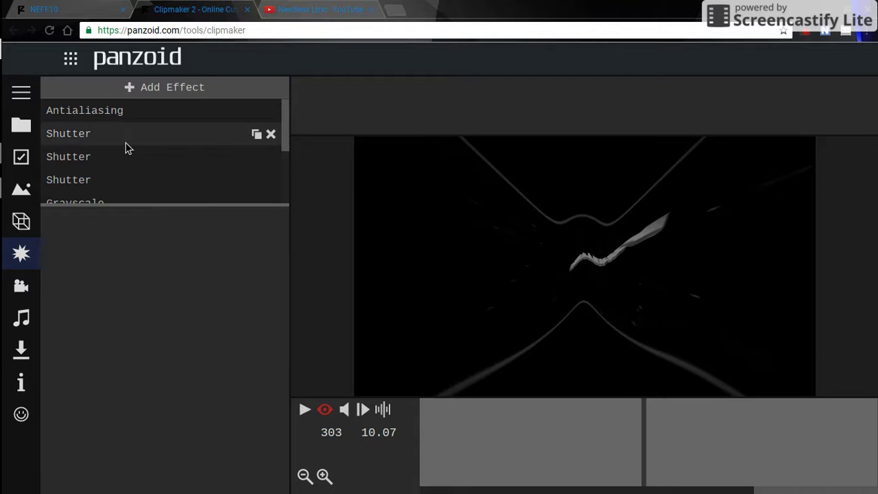
click(24, 223)
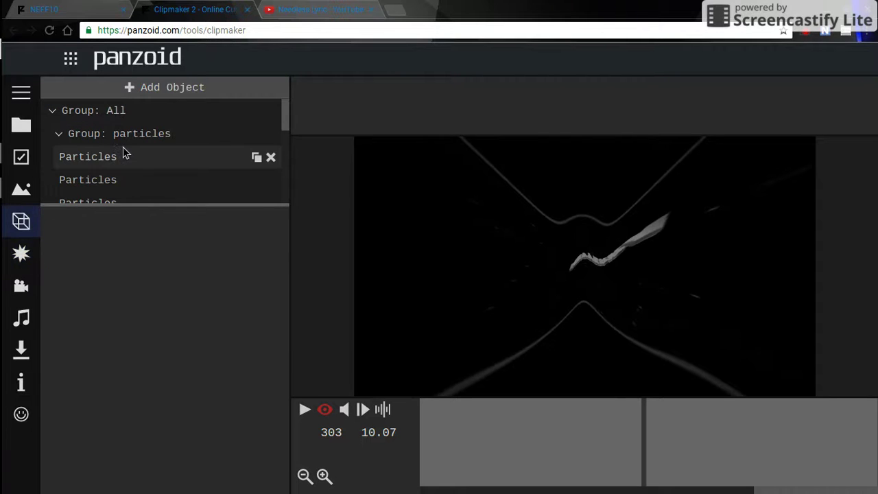
click(23, 203)
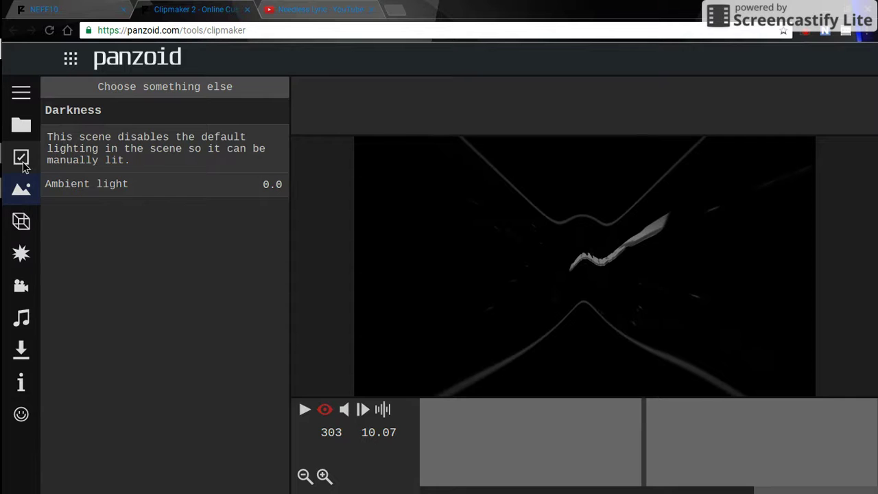
click(23, 167)
click(21, 223)
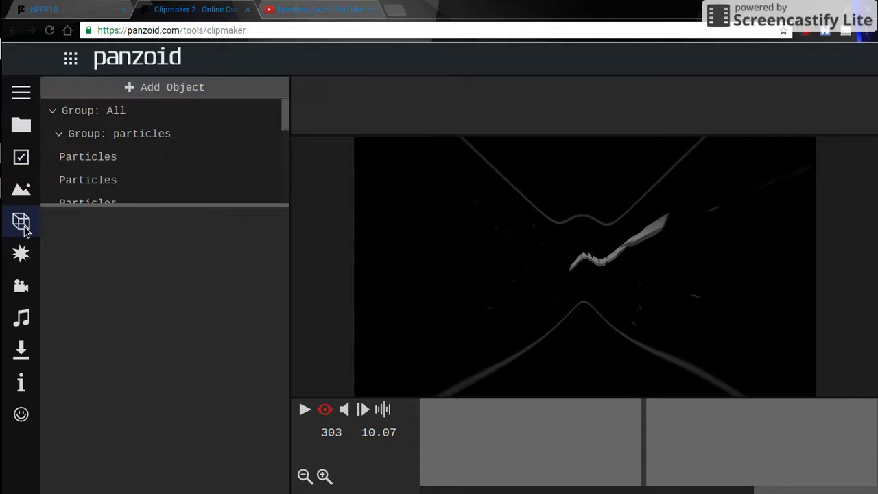
Inspect the Particles object and the Shutter and Grayscale effect properties, with a brief replay
click(120, 160)
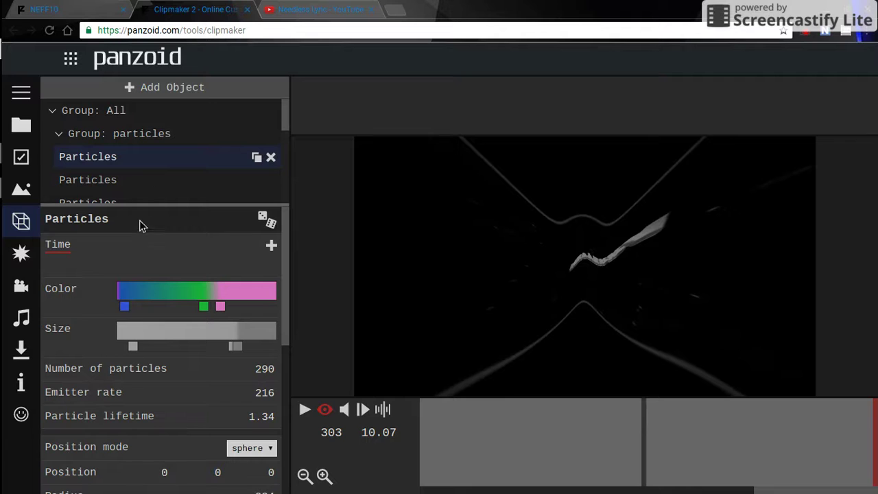
click(20, 249)
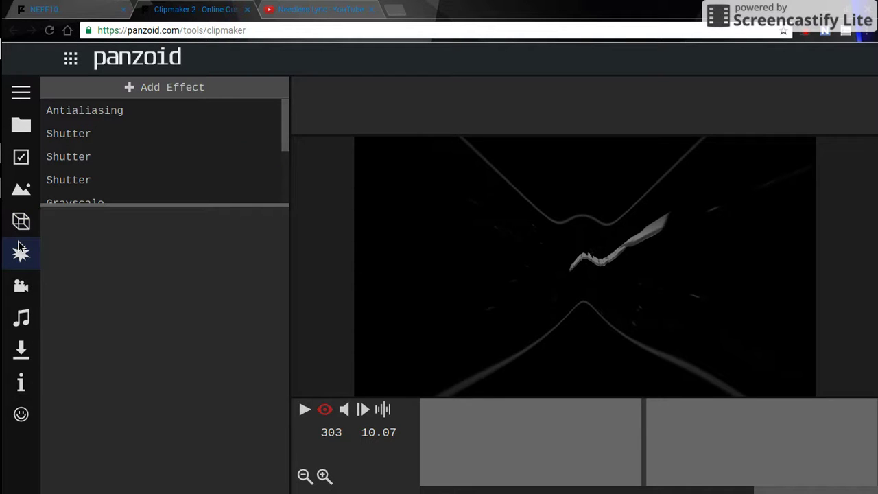
click(305, 410)
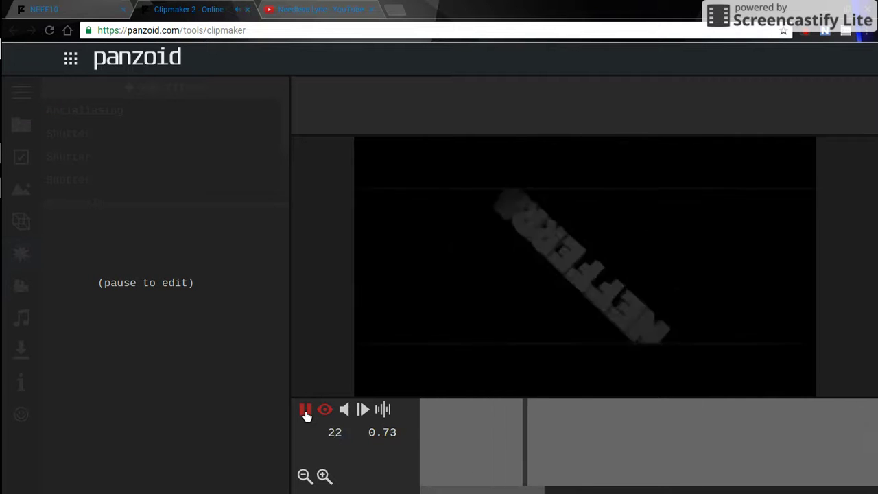
click(305, 409)
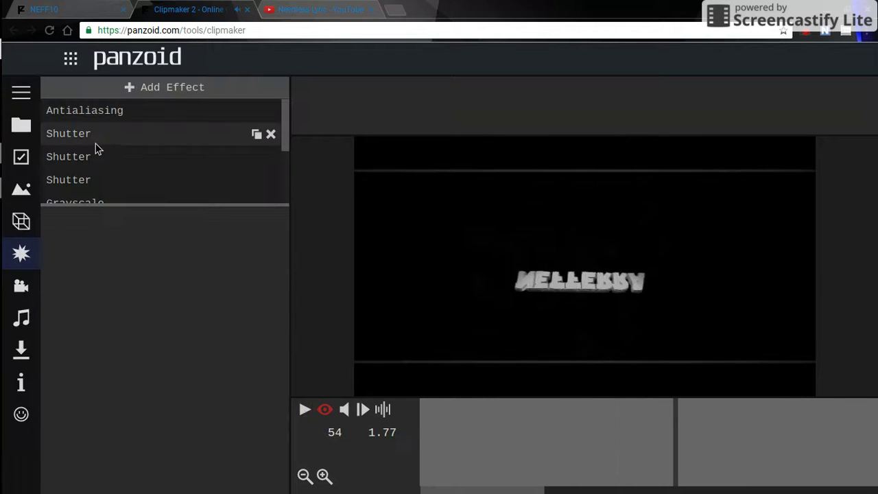
click(96, 140)
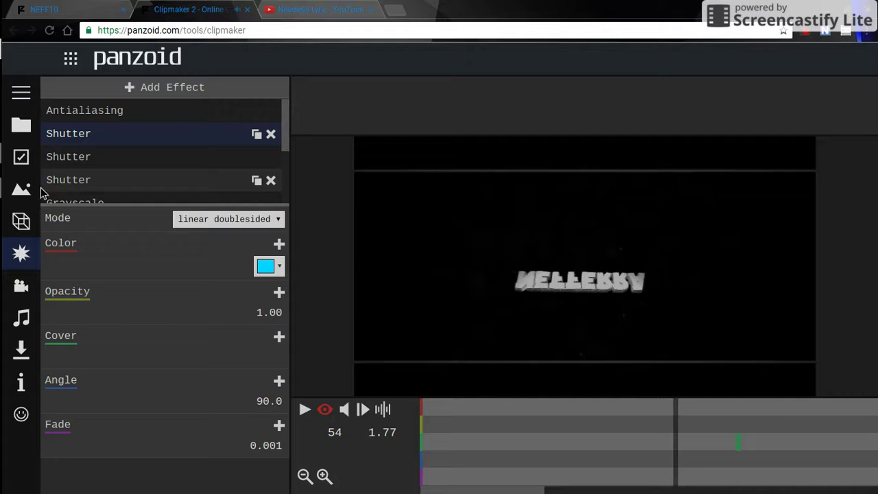
click(60, 201)
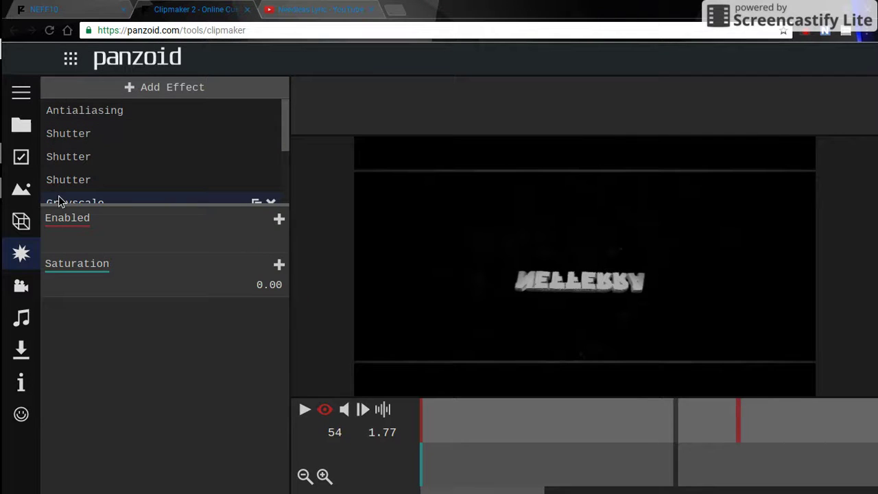
click(34, 131)
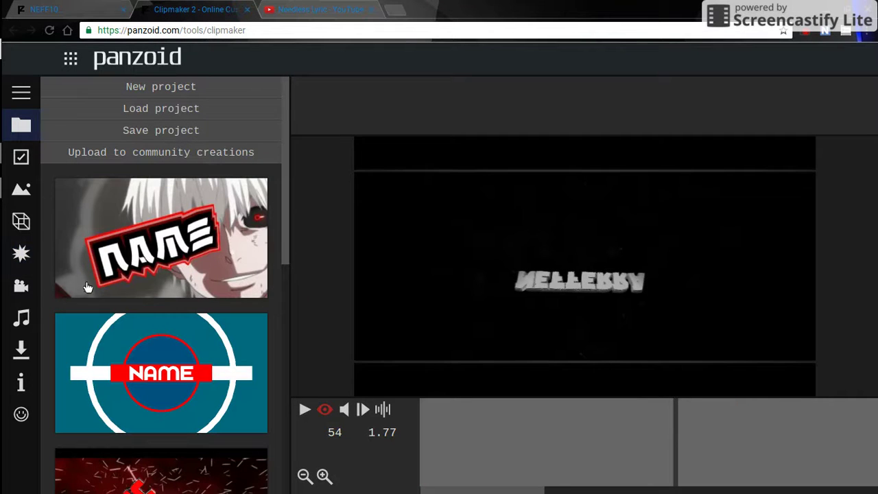
Load the blue circle NAME template in place of NEFF10 and play its preview
click(121, 338)
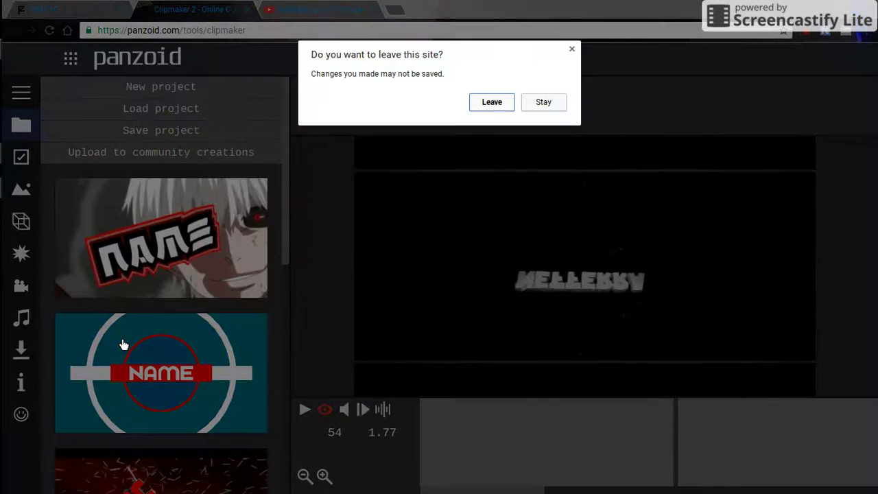
click(502, 108)
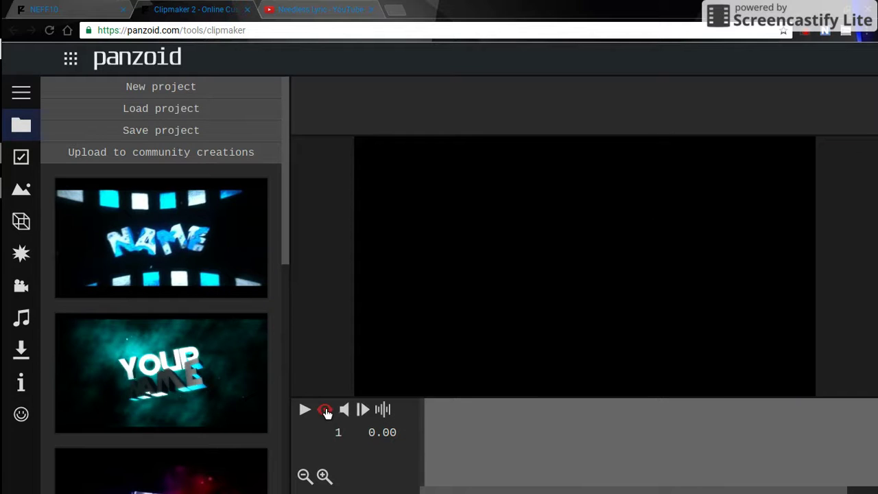
click(306, 410)
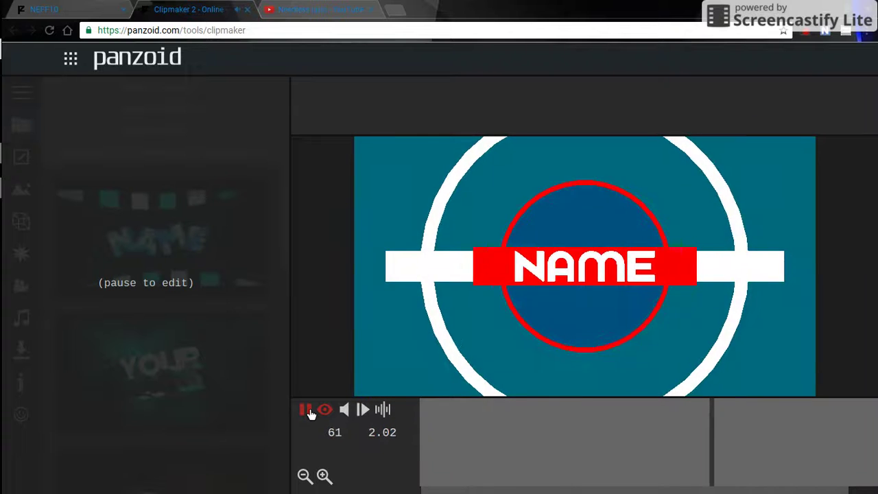
click(307, 411)
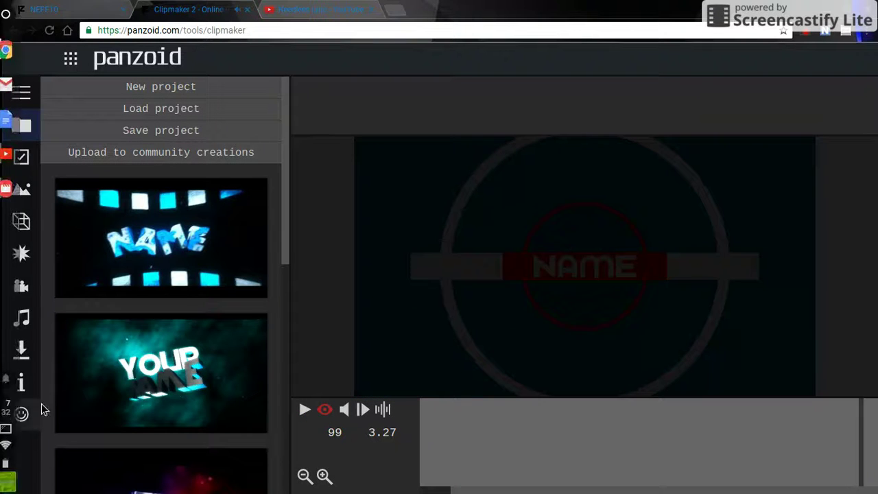
Look through the template's sidebar panels, then scroll the object list and select Text: NAME
click(33, 229)
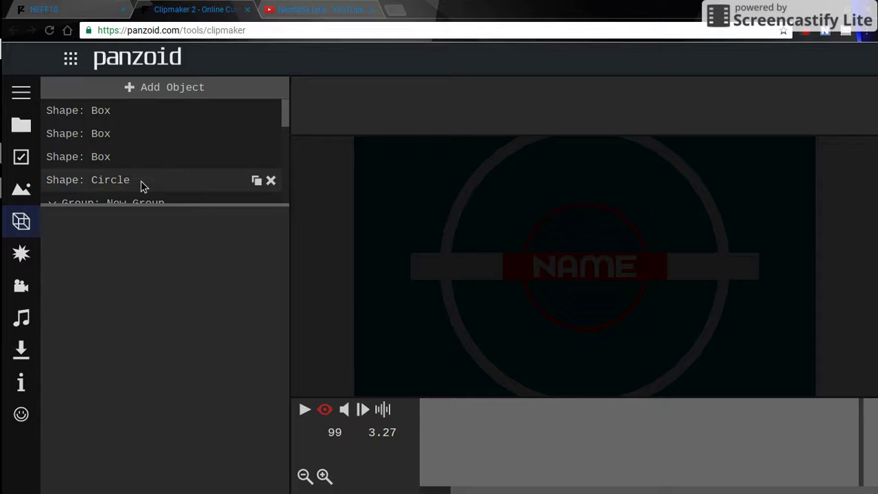
click(17, 264)
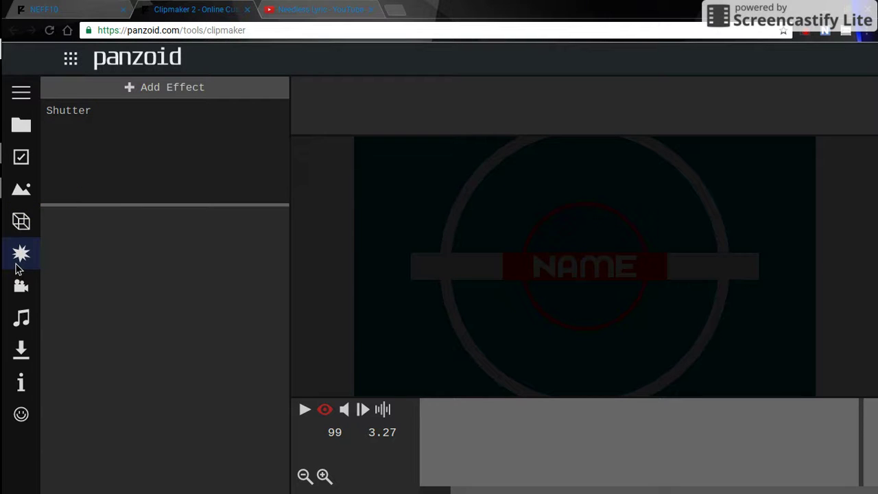
click(20, 286)
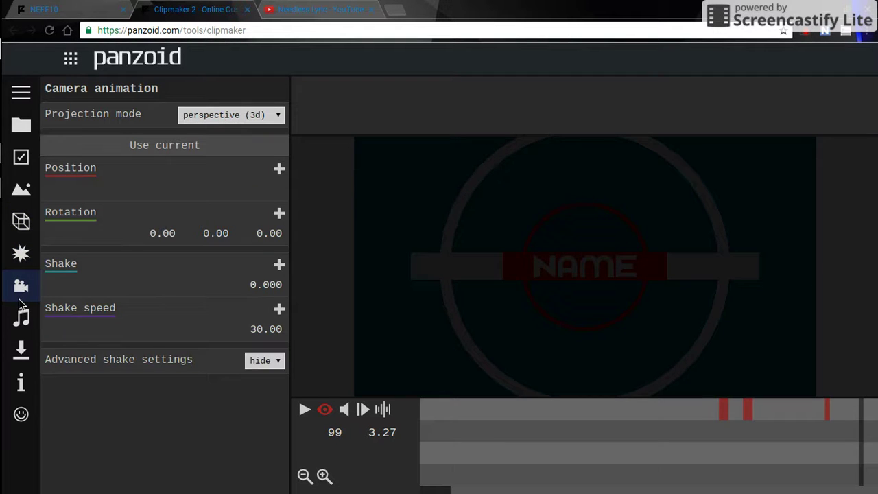
click(27, 325)
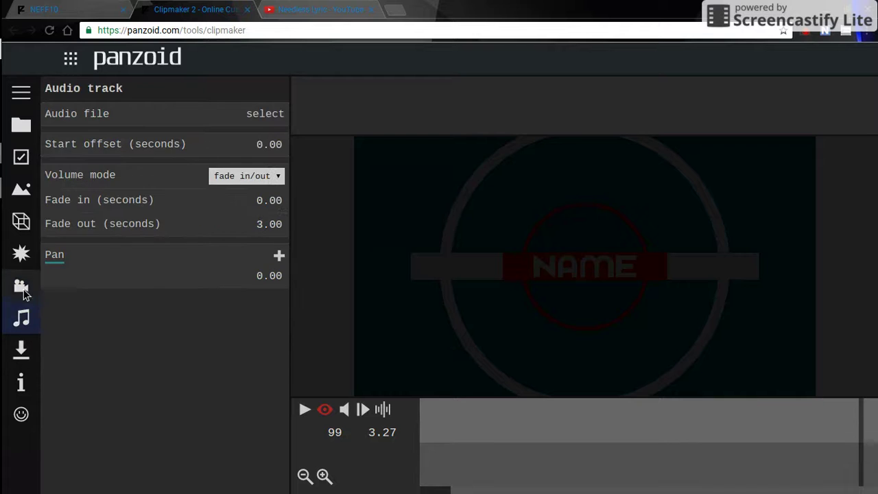
click(21, 253)
click(21, 226)
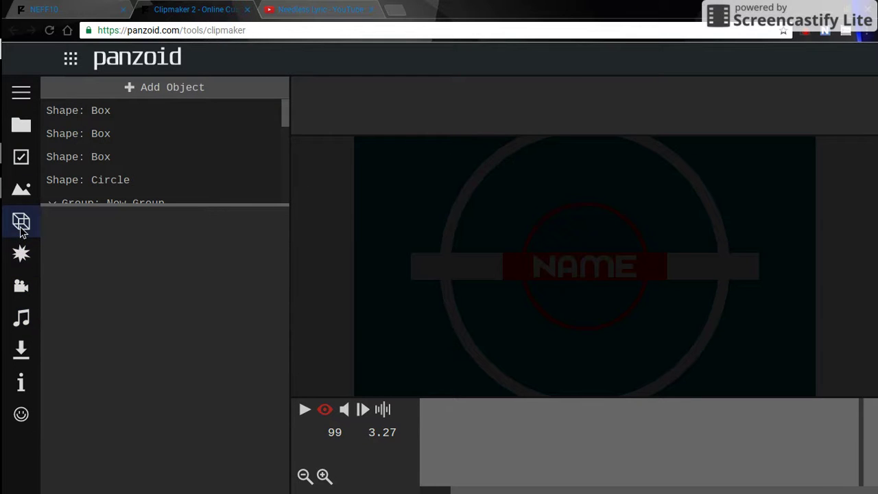
click(21, 190)
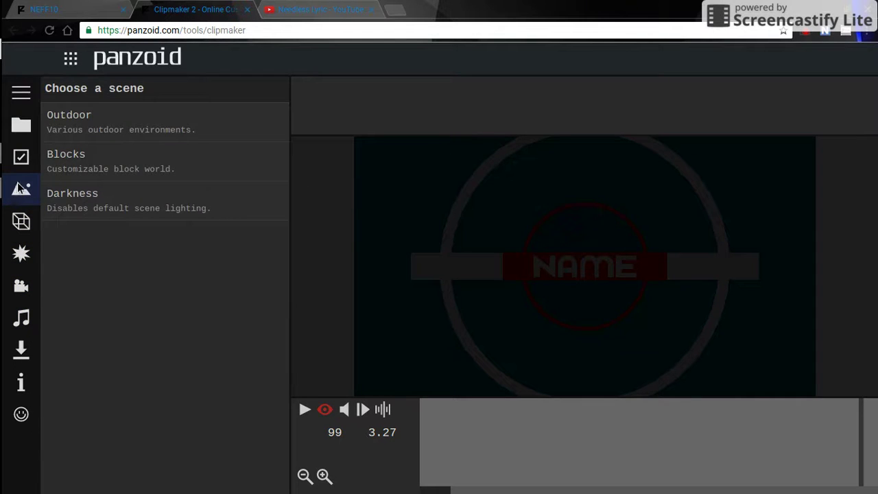
click(21, 221)
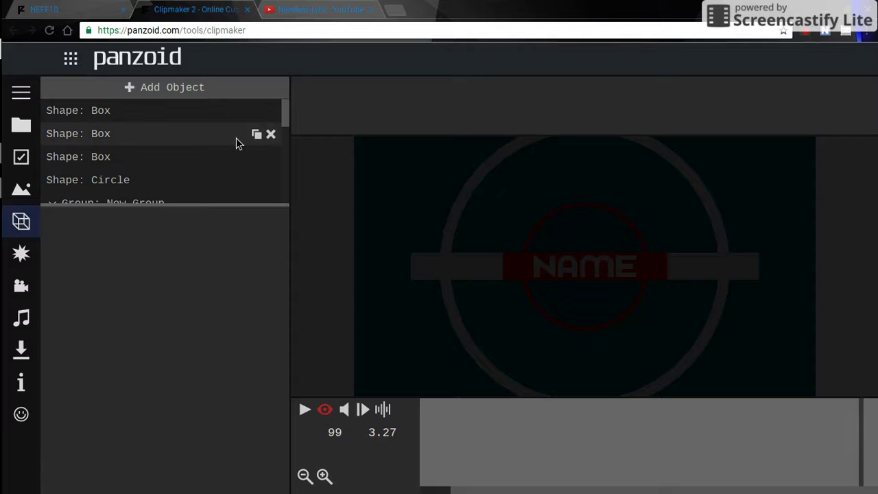
drag(290, 121, 288, 151)
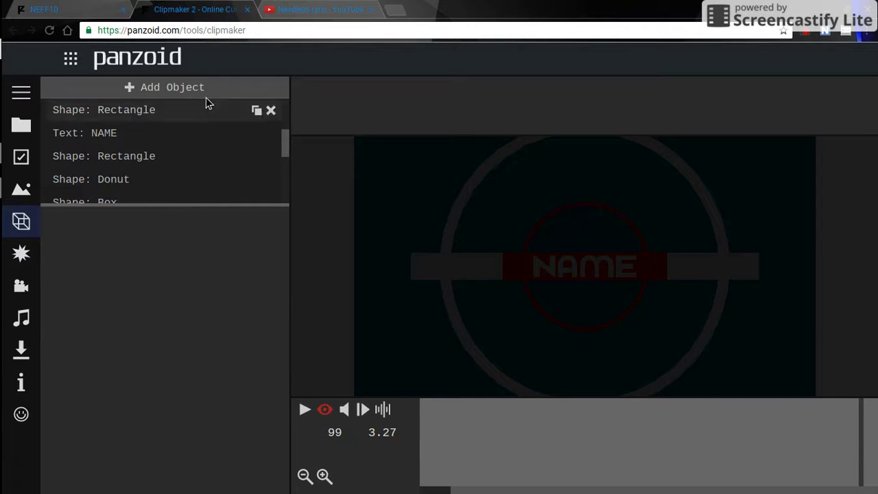
click(174, 131)
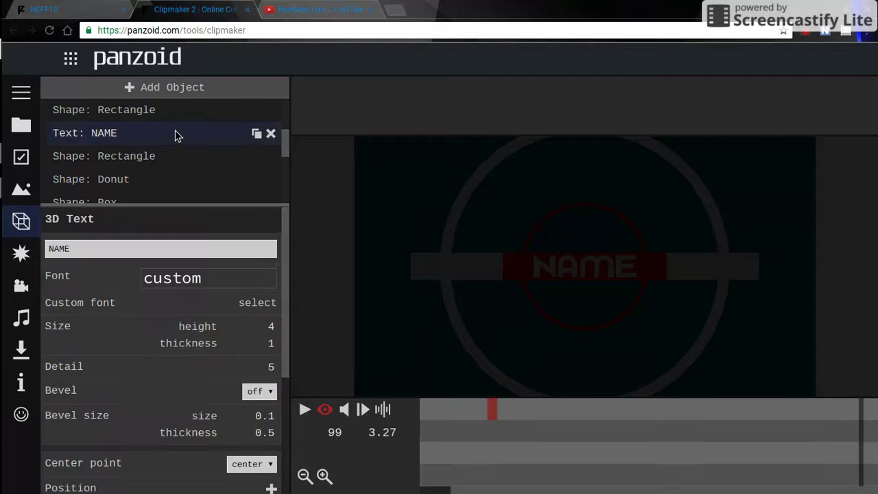
Change the 3D text from NAME to 'Needless' and preview NEEDLESS across the bar
click(175, 254)
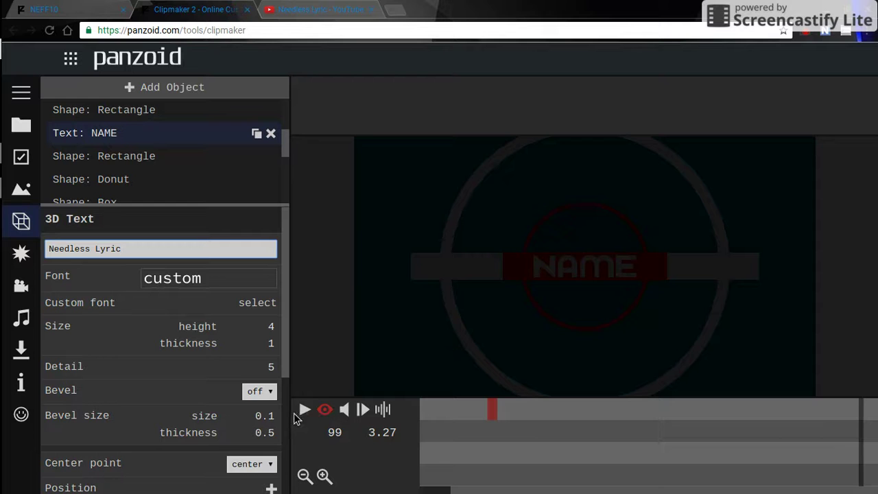
click(315, 406)
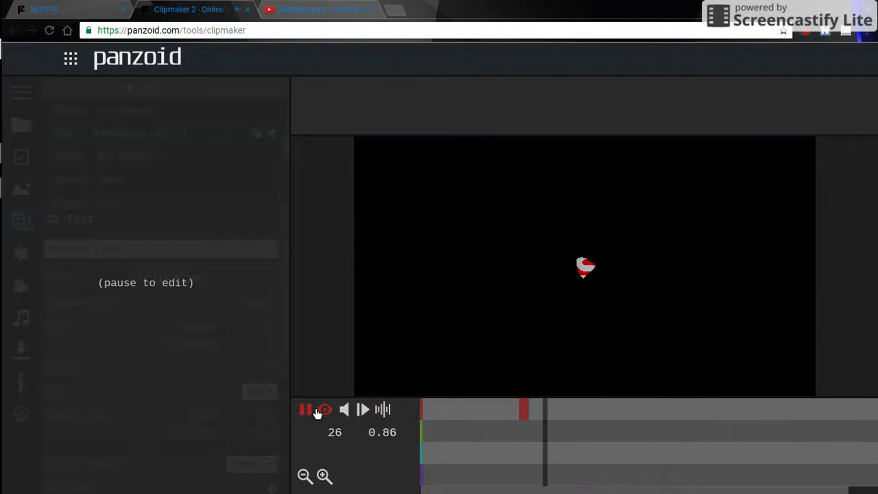
click(316, 406)
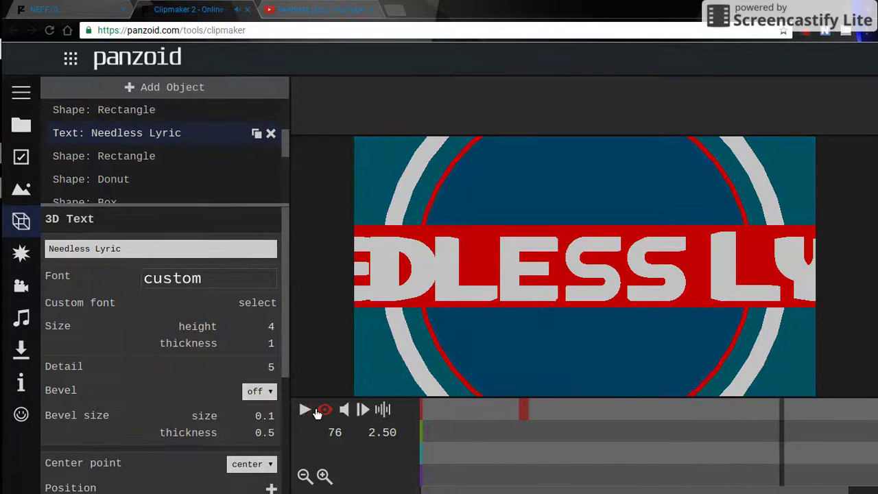
click(132, 255)
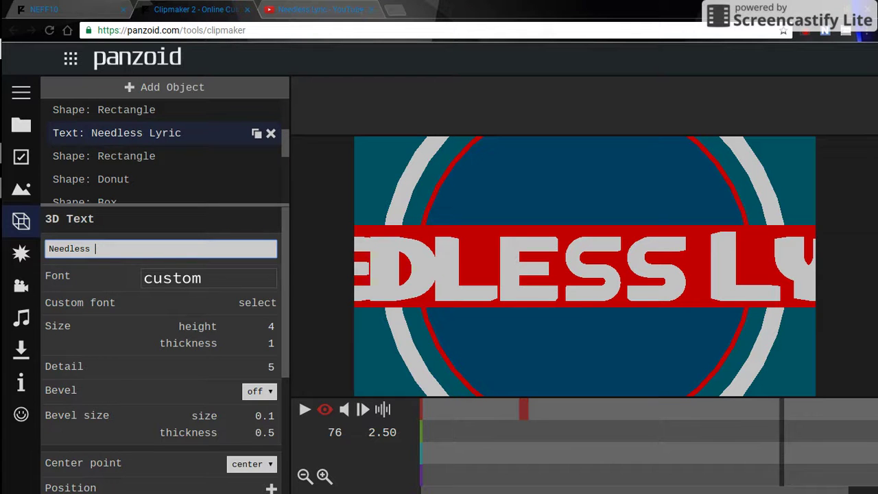
key(Return)
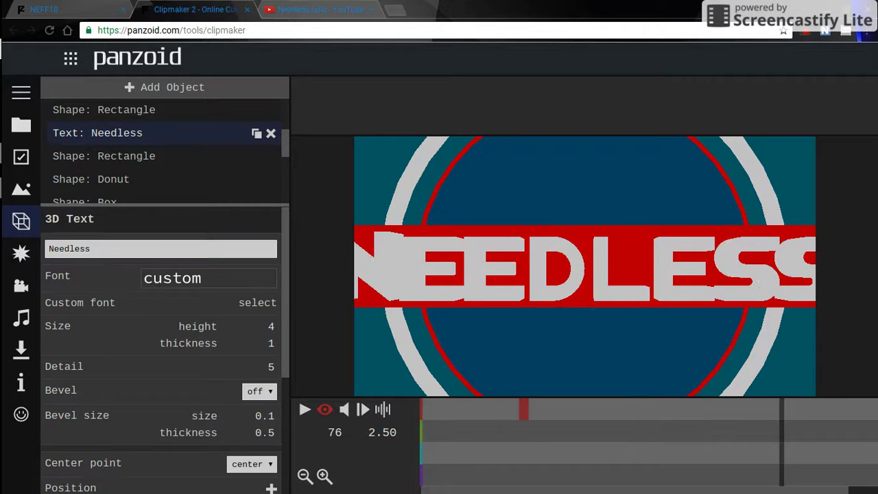
click(303, 410)
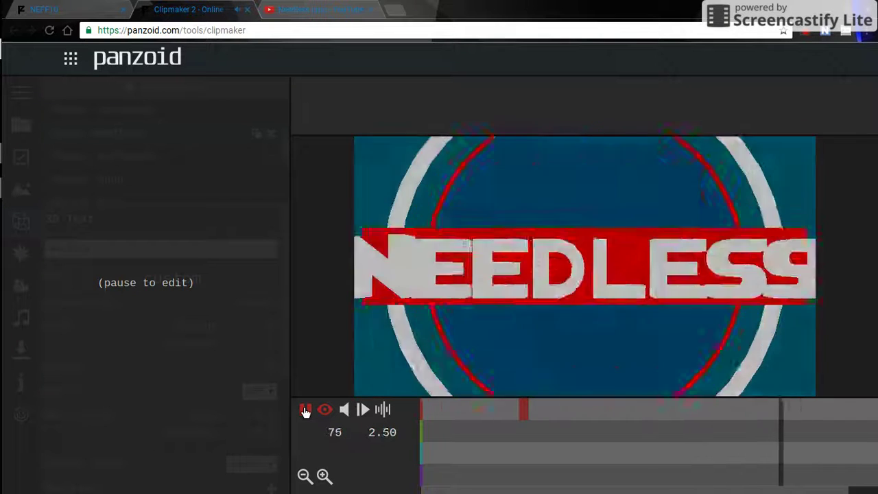
Replace 'Needless' with 'AJvlogs' in the 3D Text field and preview AJVLOGS
click(305, 409)
click(186, 251)
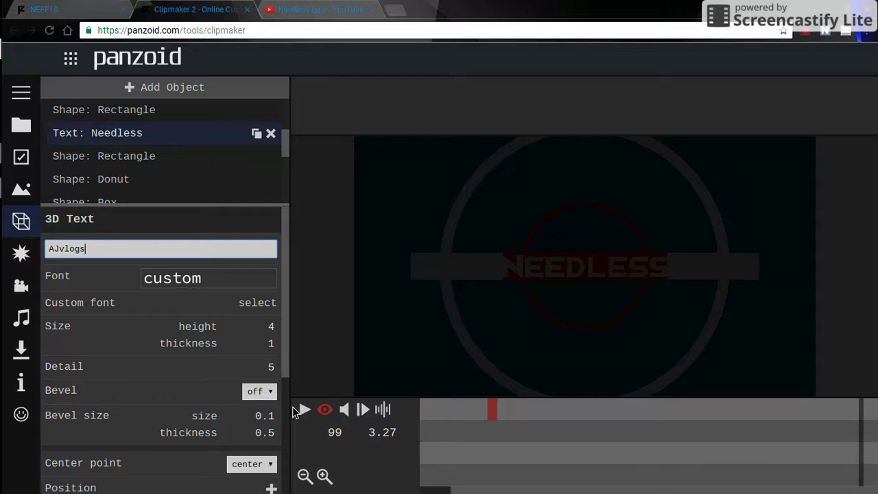
scroll(289, 406, down, 3)
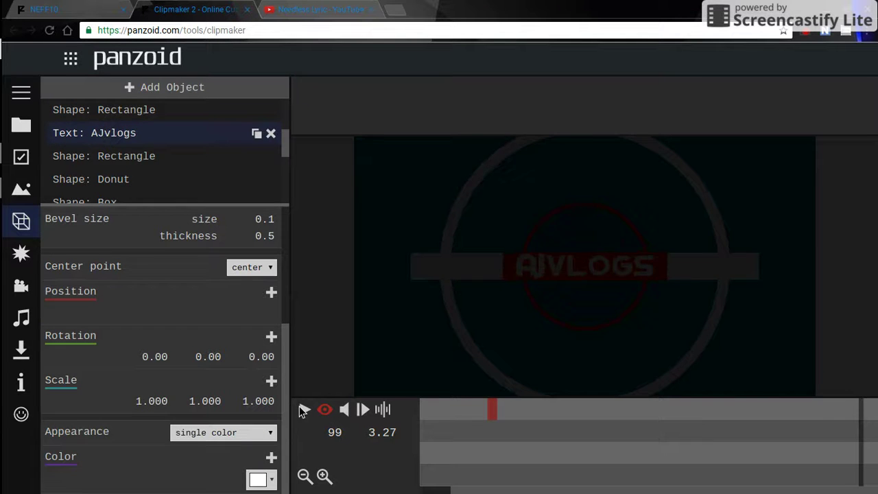
click(305, 410)
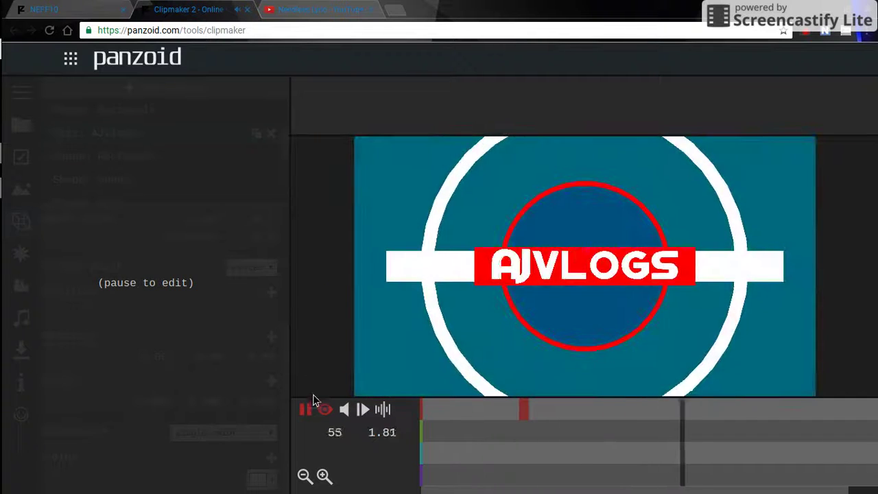
click(306, 409)
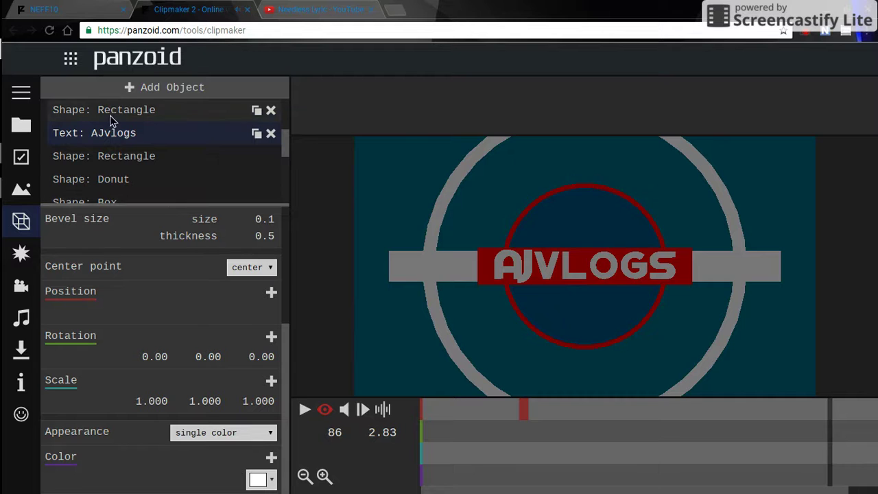
click(151, 137)
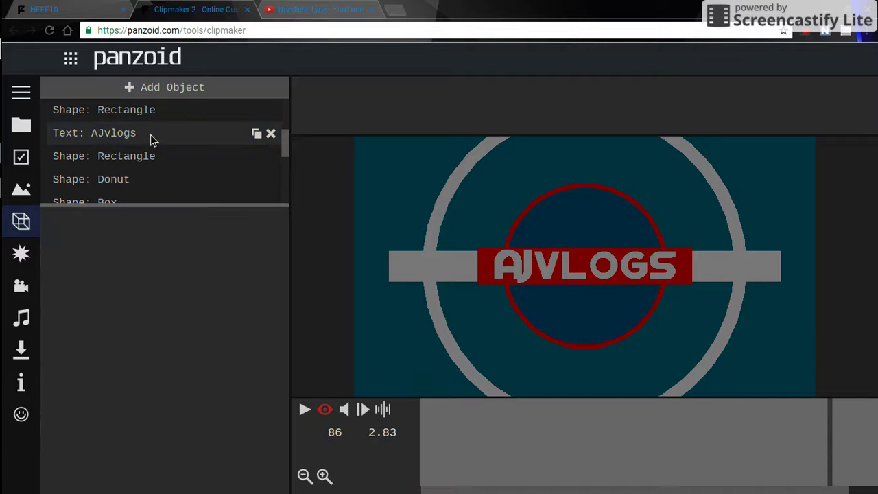
Reopen the AJvlogs text object, change it to 'AJ vlogs' and preview it
click(150, 135)
click(150, 134)
click(159, 133)
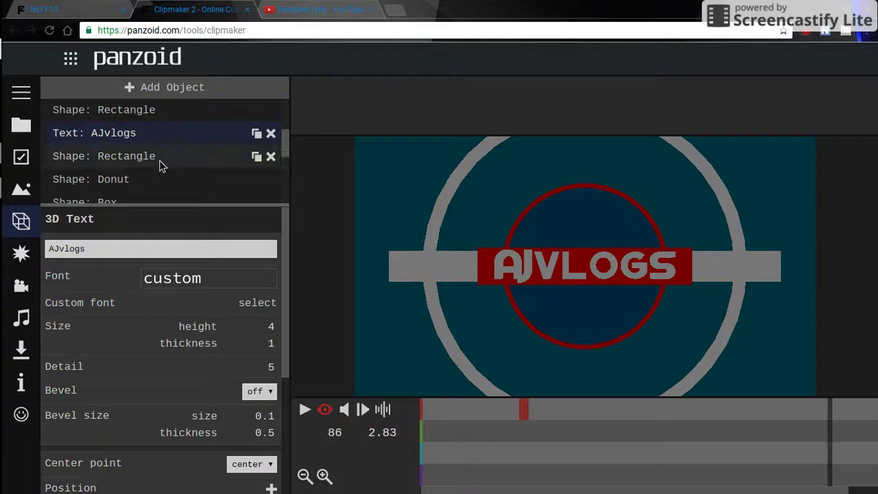
click(147, 257)
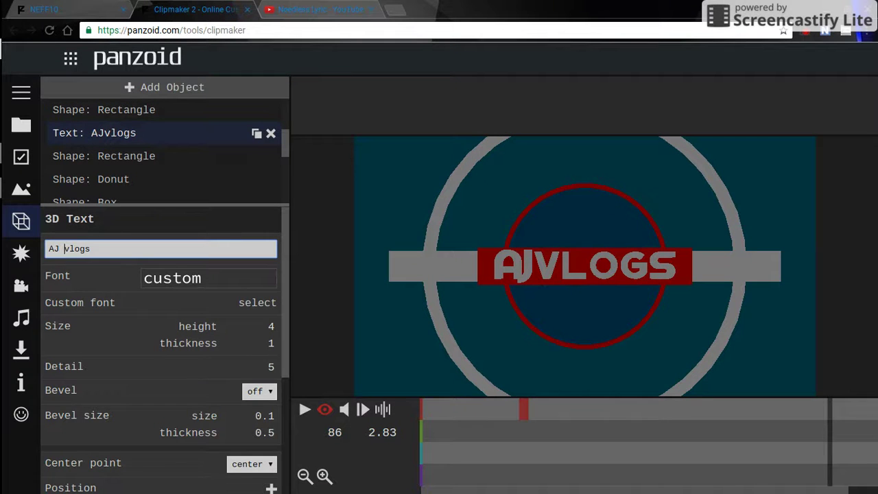
click(306, 410)
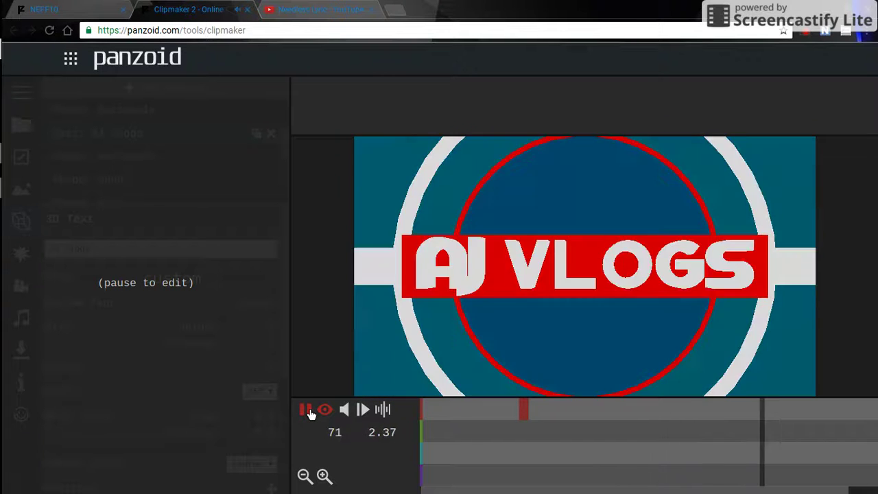
click(306, 410)
Replace the leading A with 'c' so the bar reads CJ VLOGS, and preview
click(132, 251)
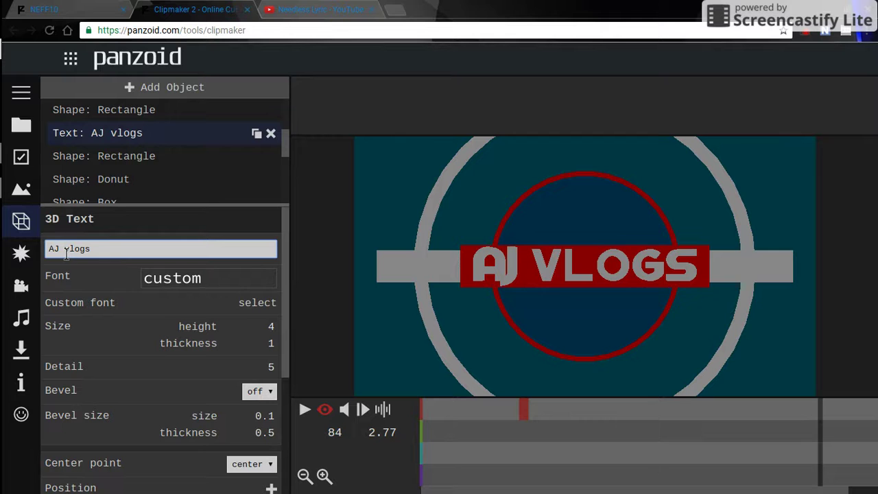
key(BackSpace)
text(c)
click(310, 413)
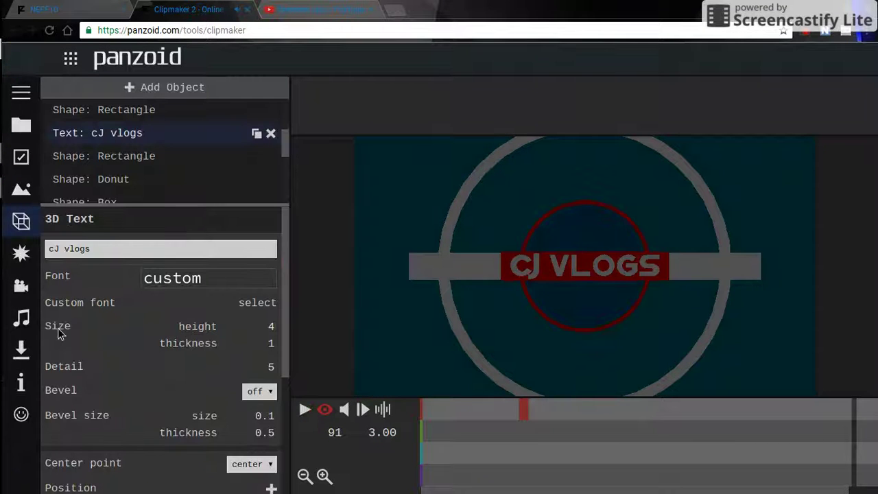
Start the video render of the CJ VLOGS intro and switch to the NEFF10 tab
click(22, 350)
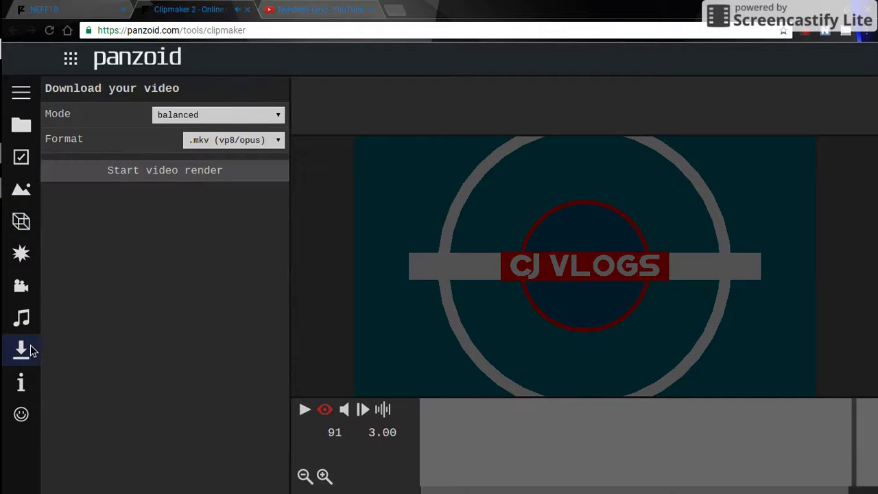
click(214, 164)
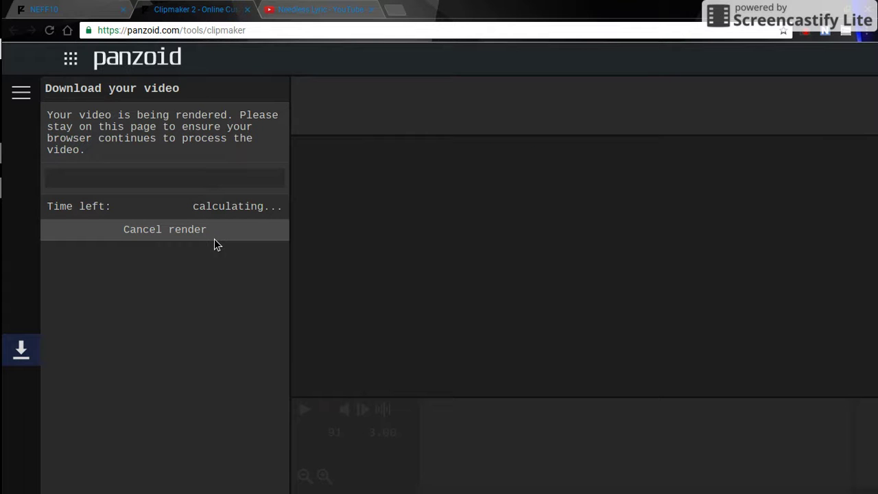
click(92, 8)
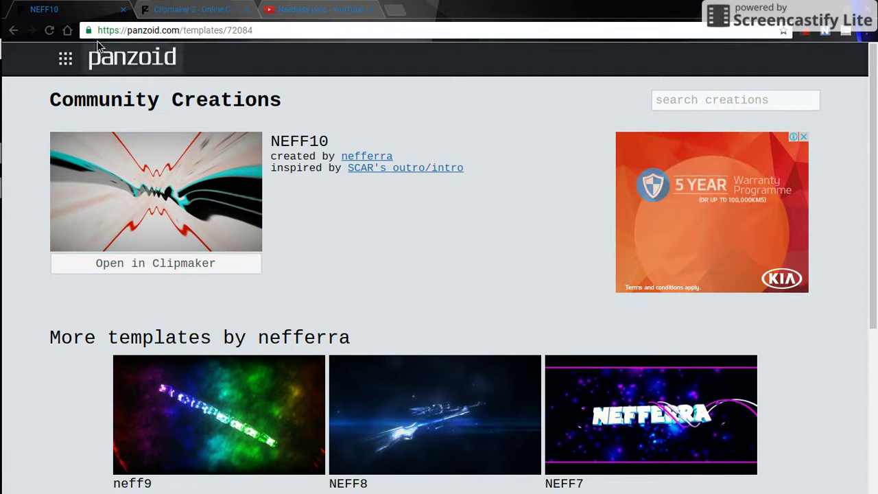
Return to the Panzoid home page, then launch the Files app from the Chrome OS app launcher
click(132, 58)
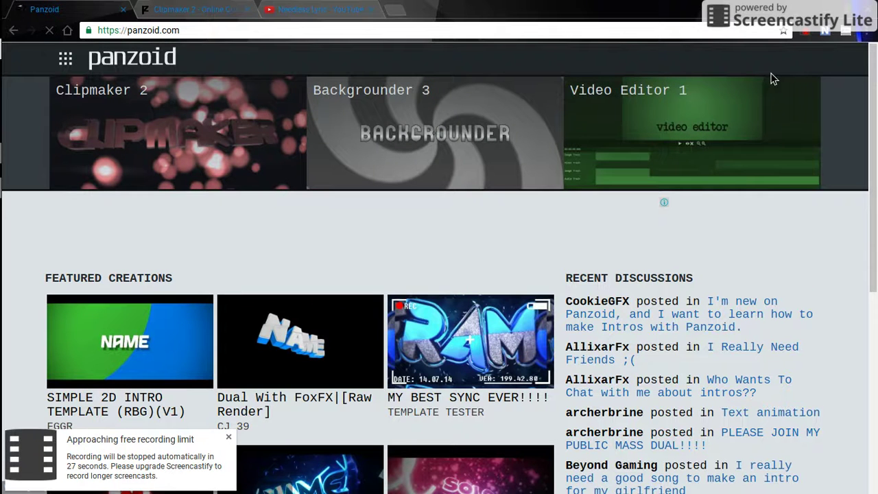
mouse_move(3, 329)
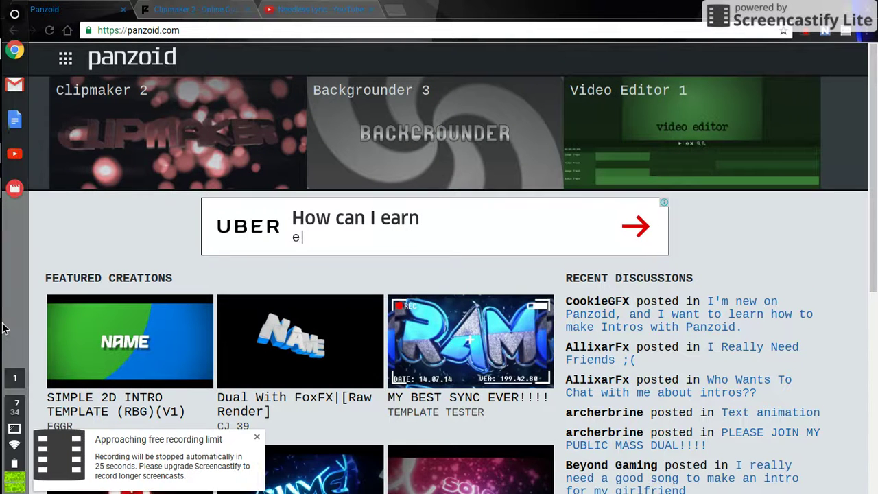
key(super)
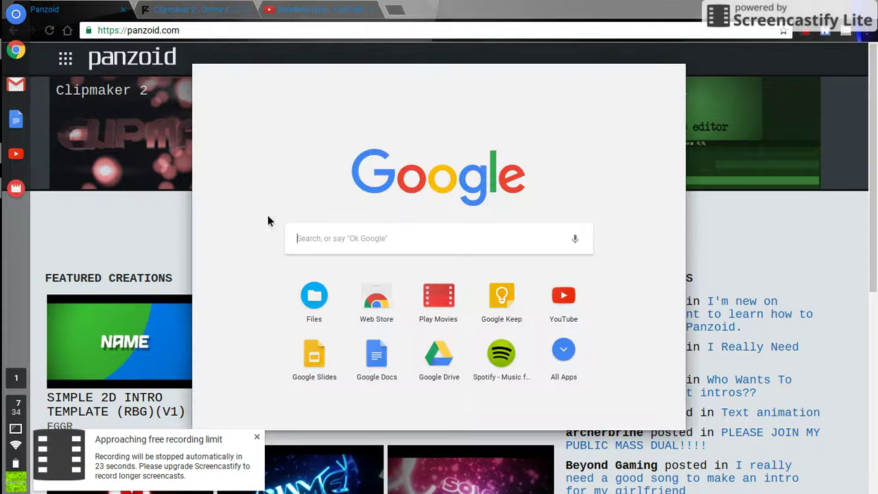
click(314, 296)
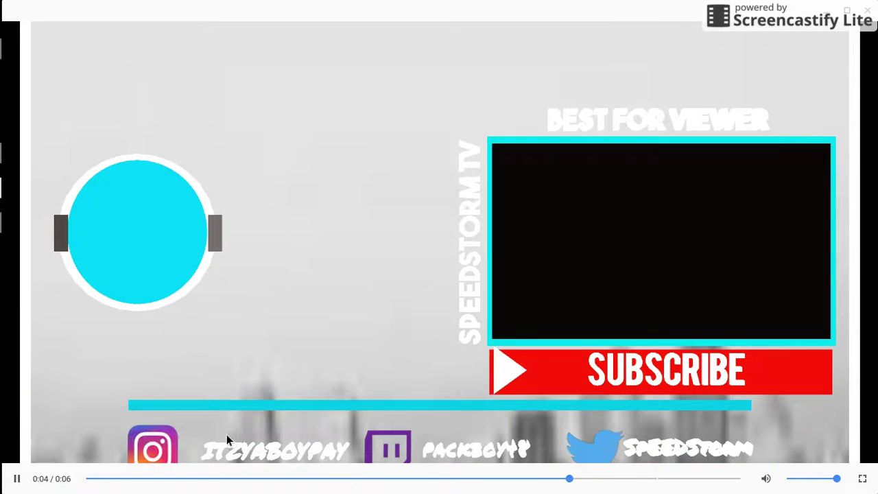
Let the saved SPEEDSTORM TV subscribe outro play almost to its end in the video player
mouse_move(4, 249)
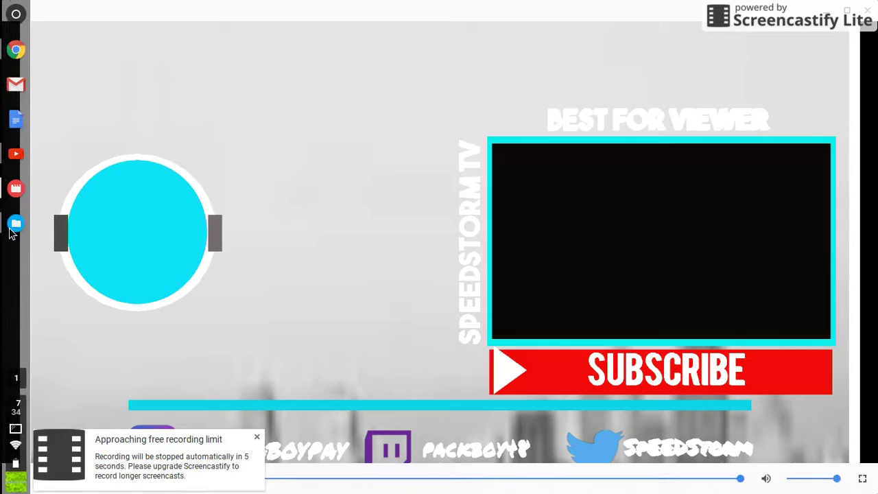